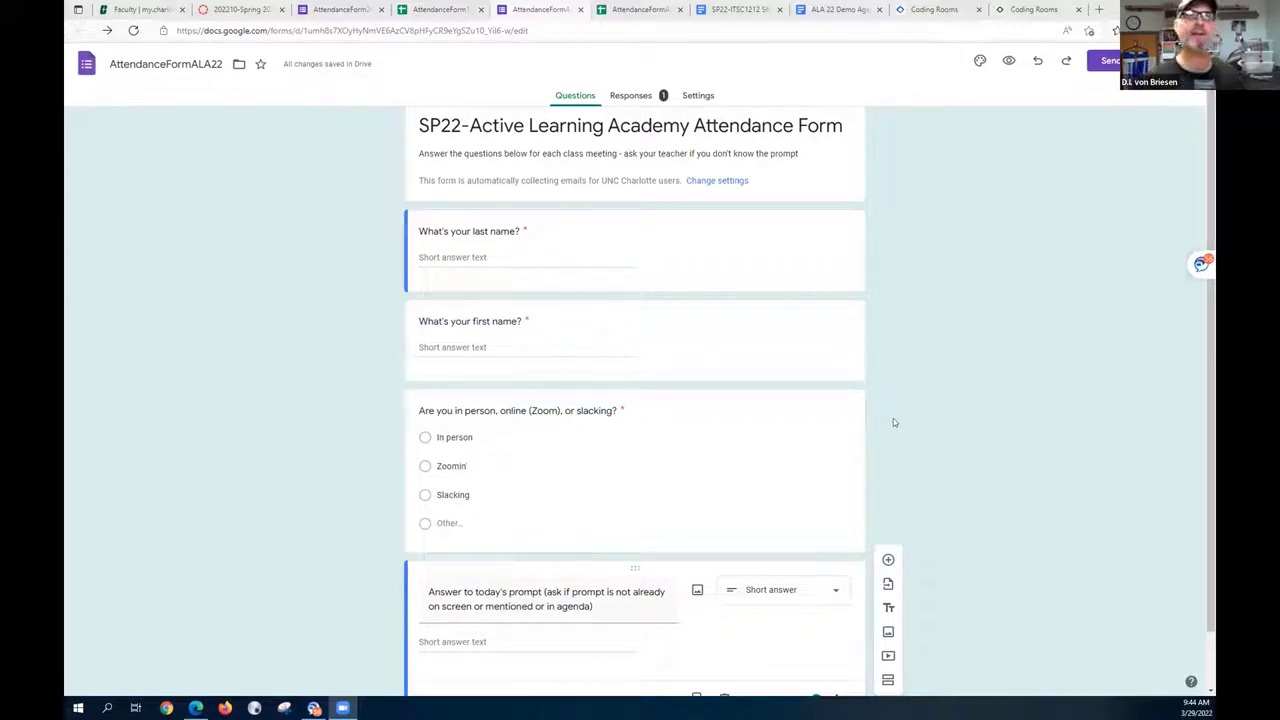
- Switch to the ITSC-1212 course home page, look over its links, and open the Attendance form link
left_click(232, 9)
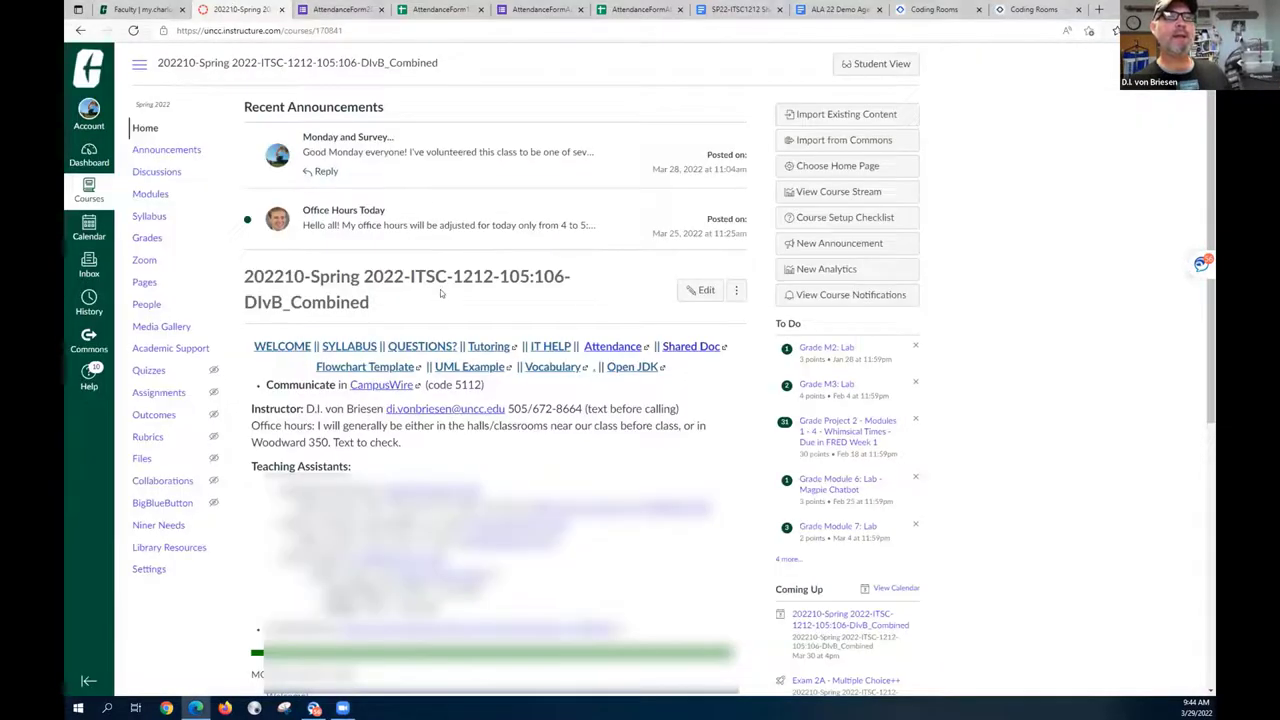
scroll(448, 287, "down", 3)
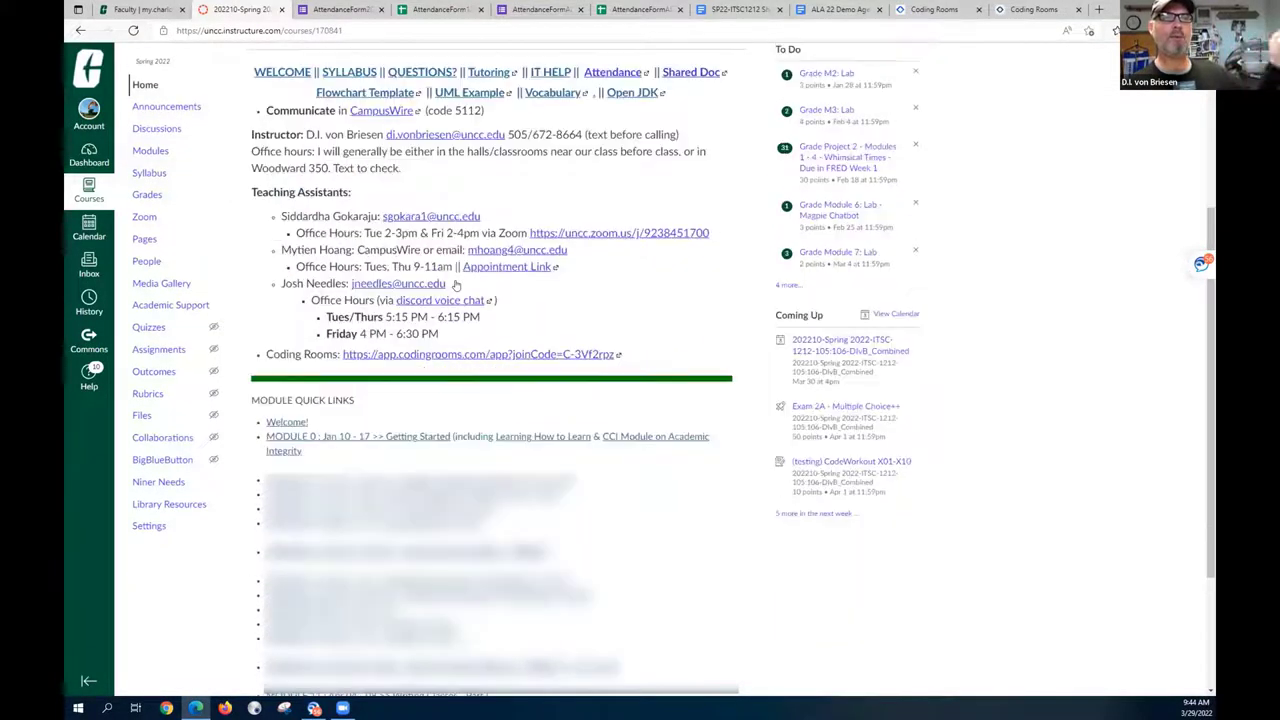
scroll(455, 285, "up", 3)
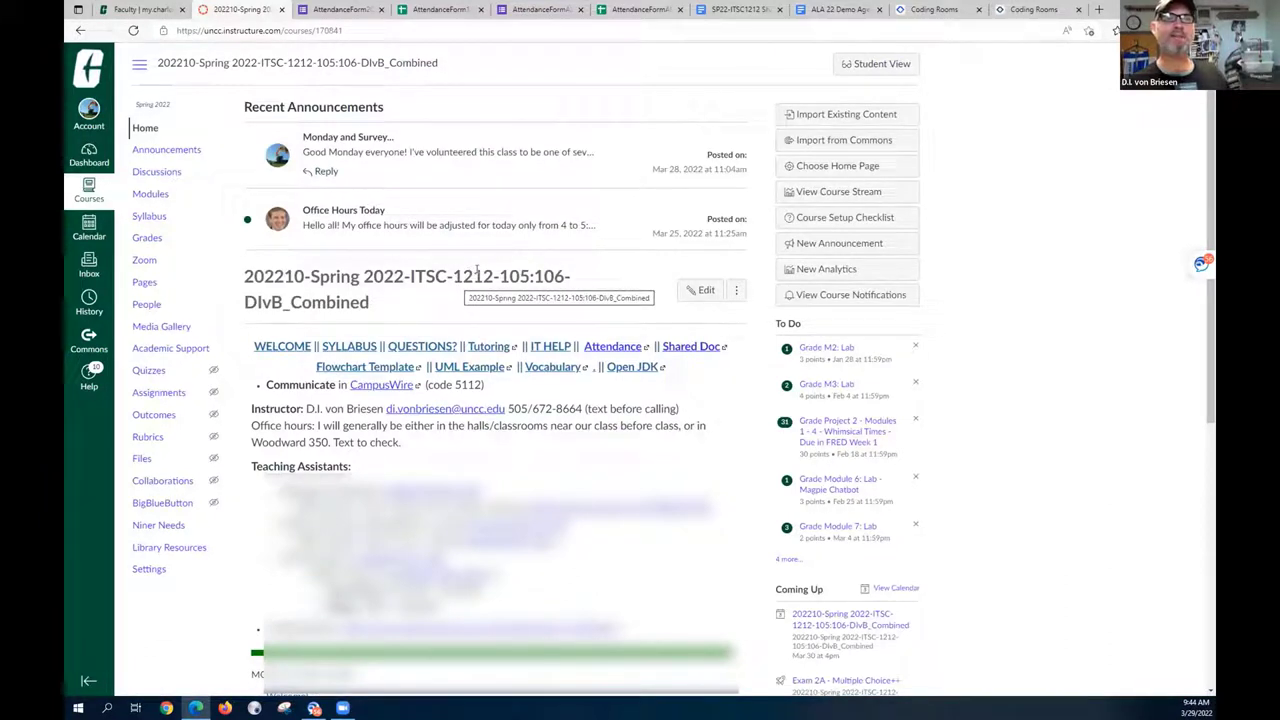
left_click(600, 348)
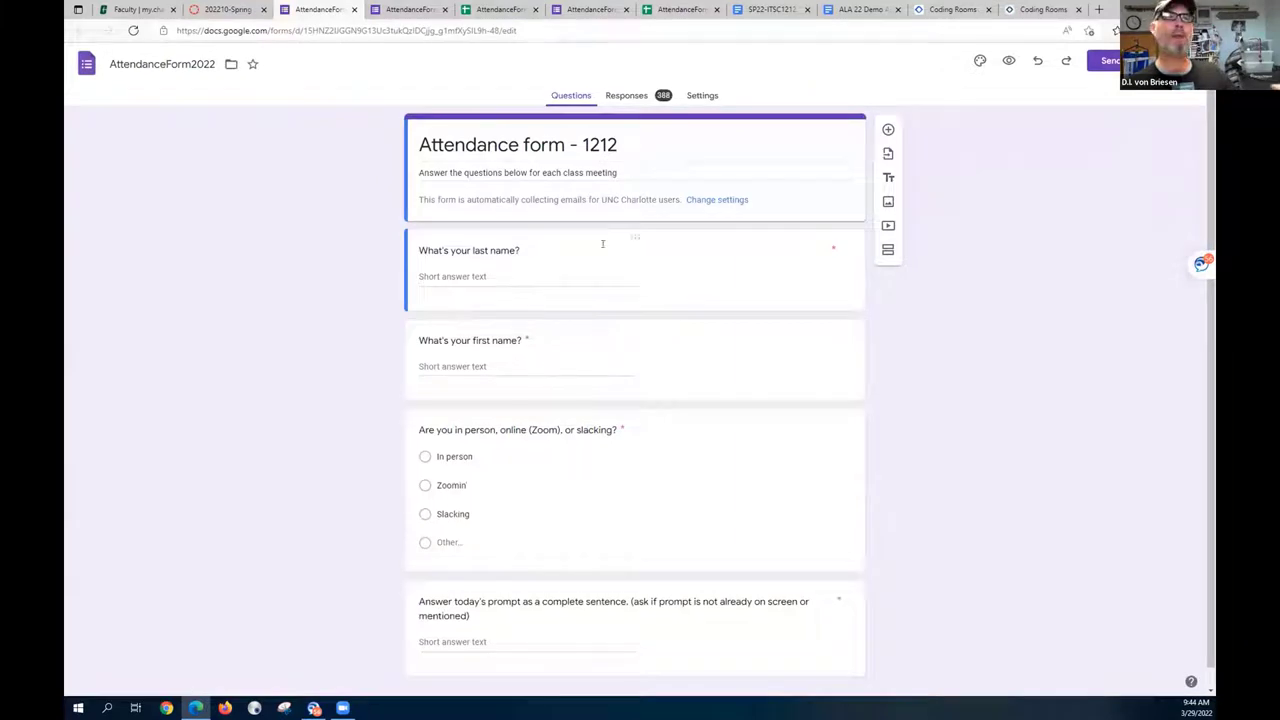
- Switch to the AttendanceFormALA22 form and copy its shareable respondent link without shortening the URL
left_click(682, 10)
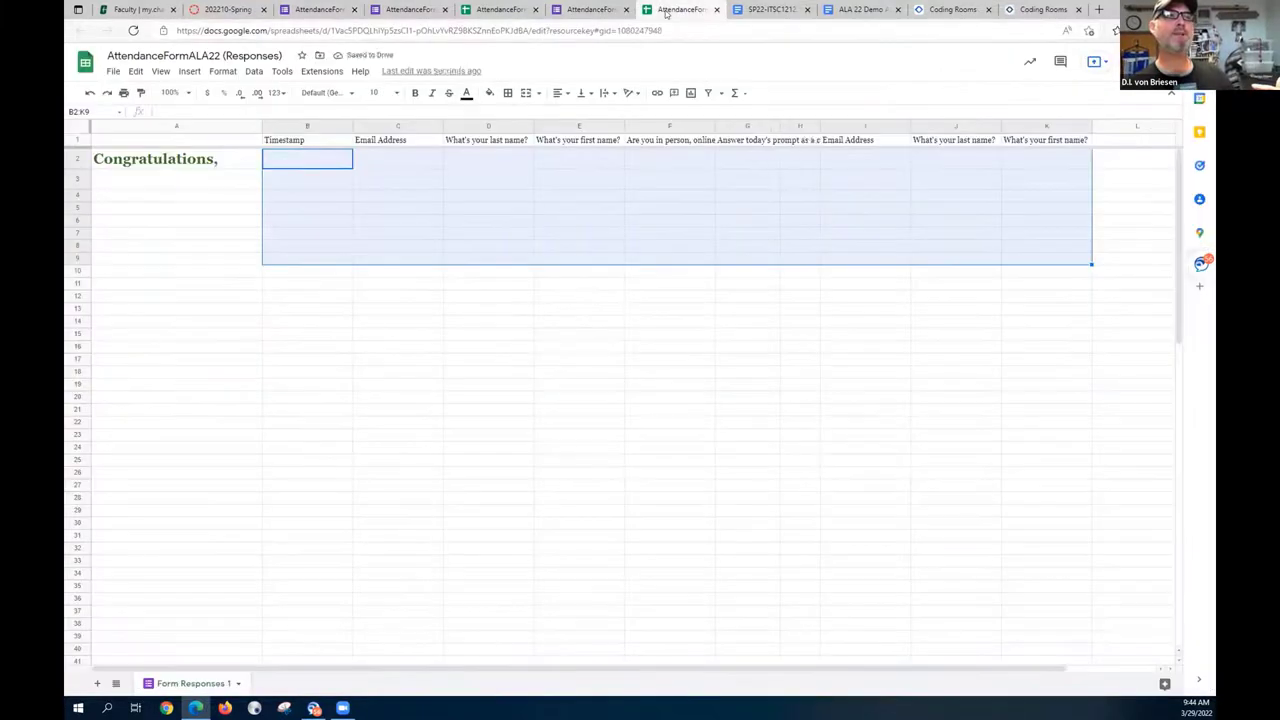
left_click(510, 10)
left_click(568, 10)
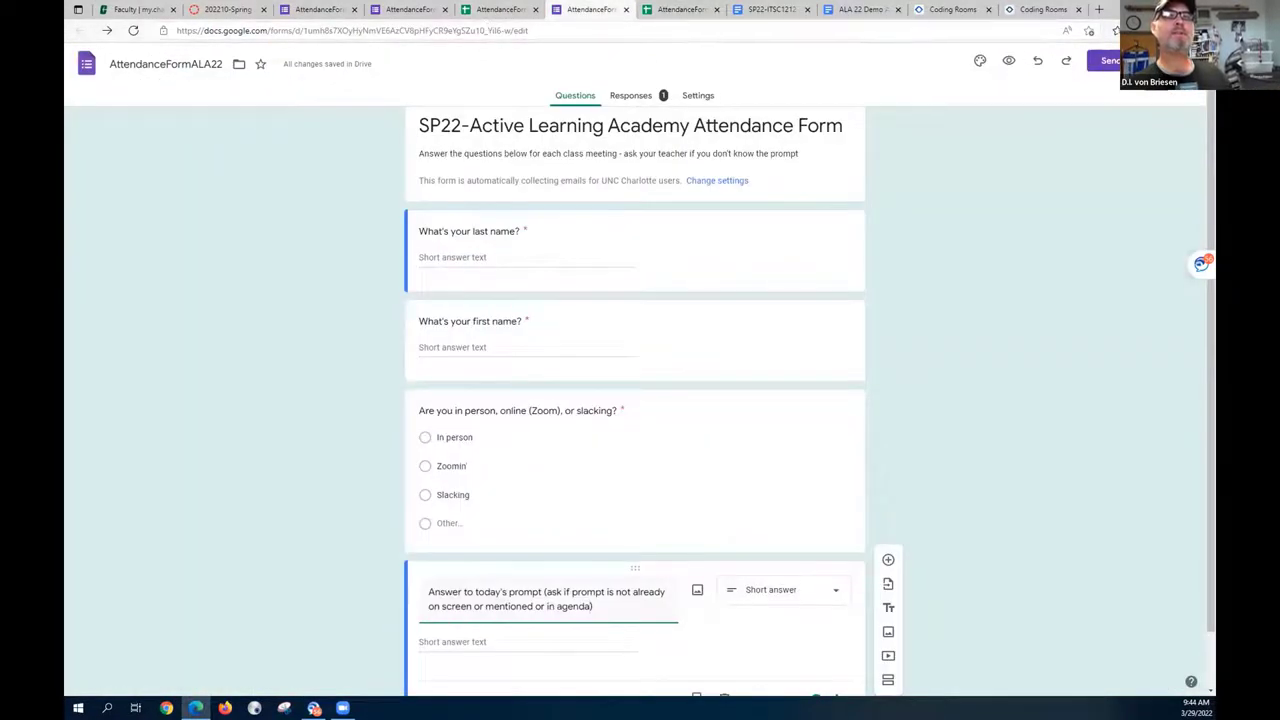
left_click(1165, 60)
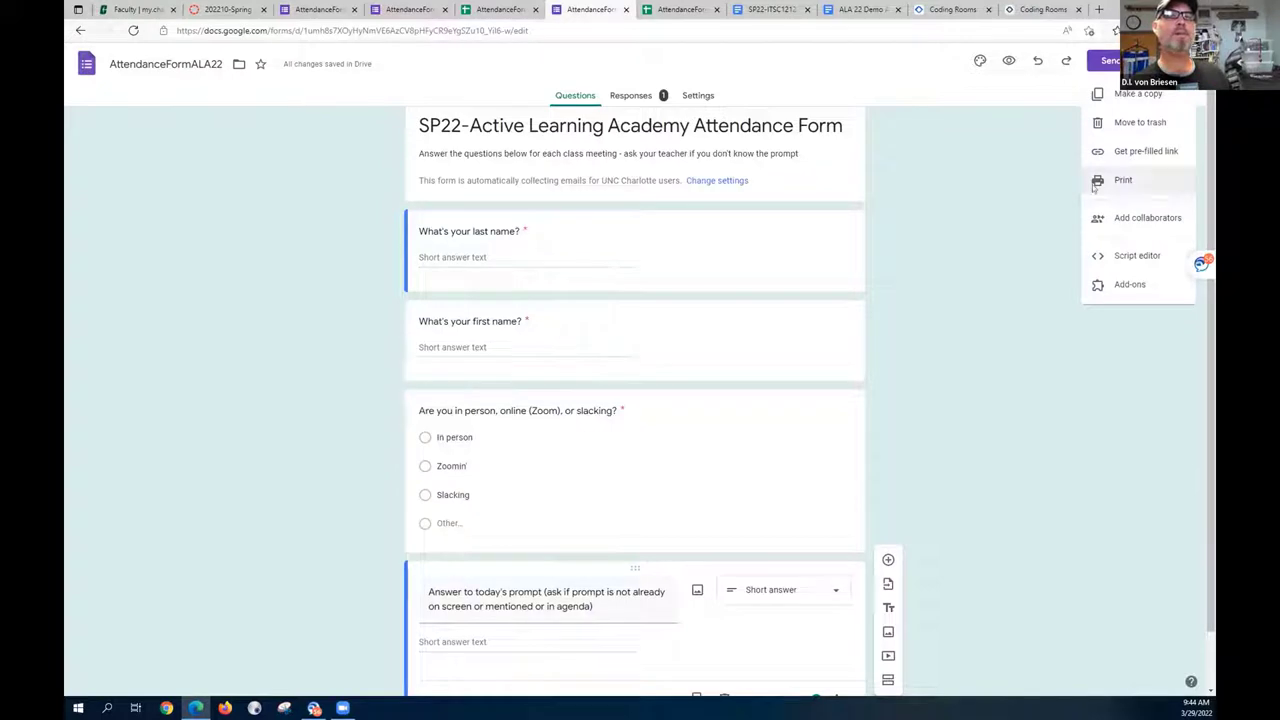
left_click(986, 266)
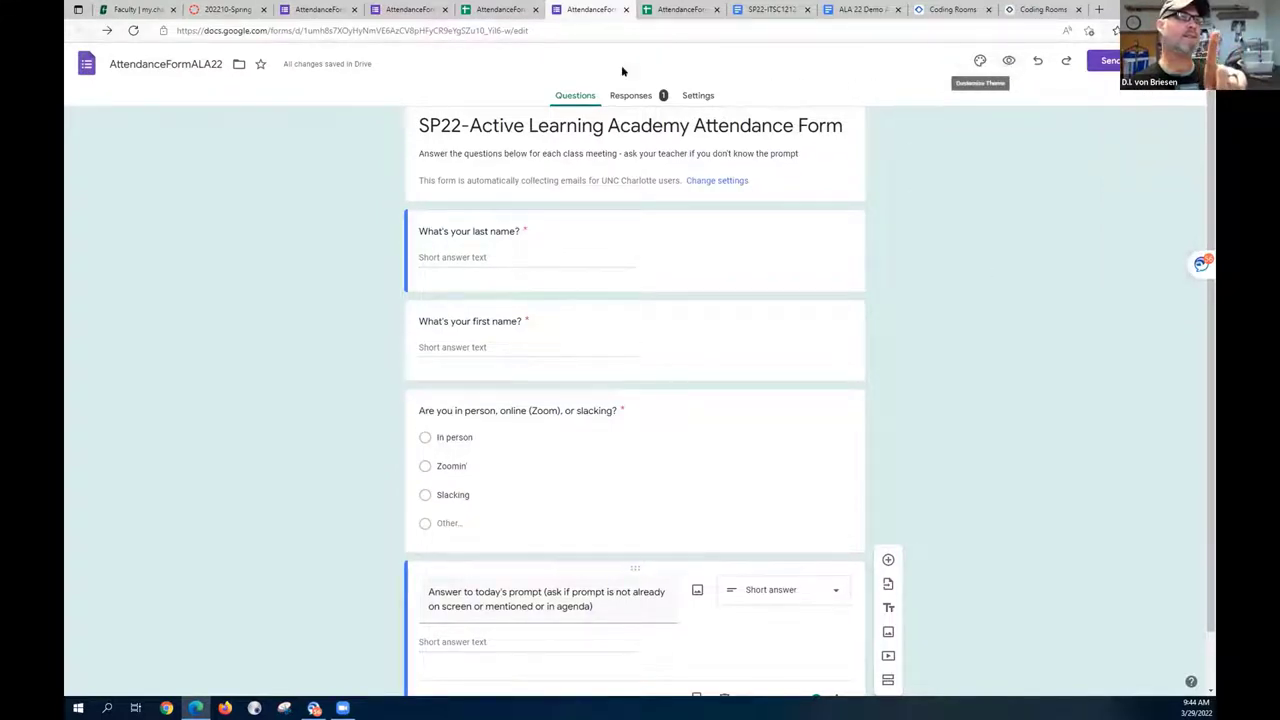
left_click(482, 31)
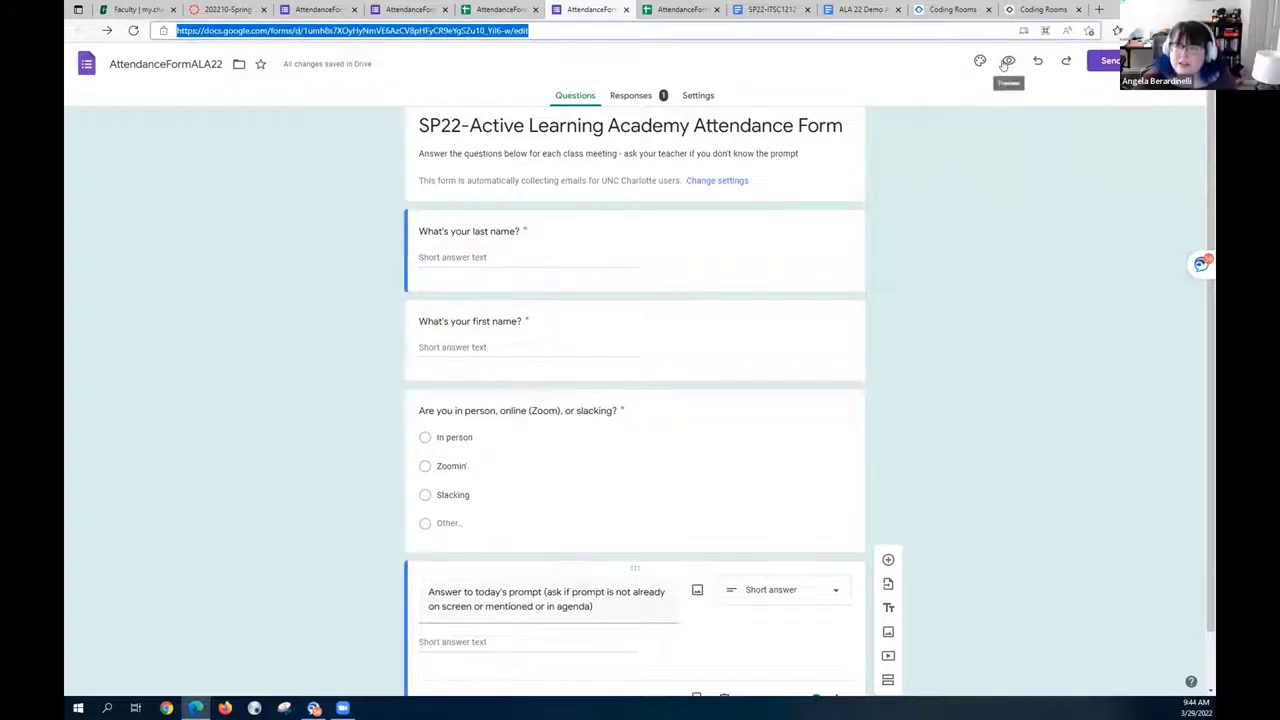
left_click(1106, 61)
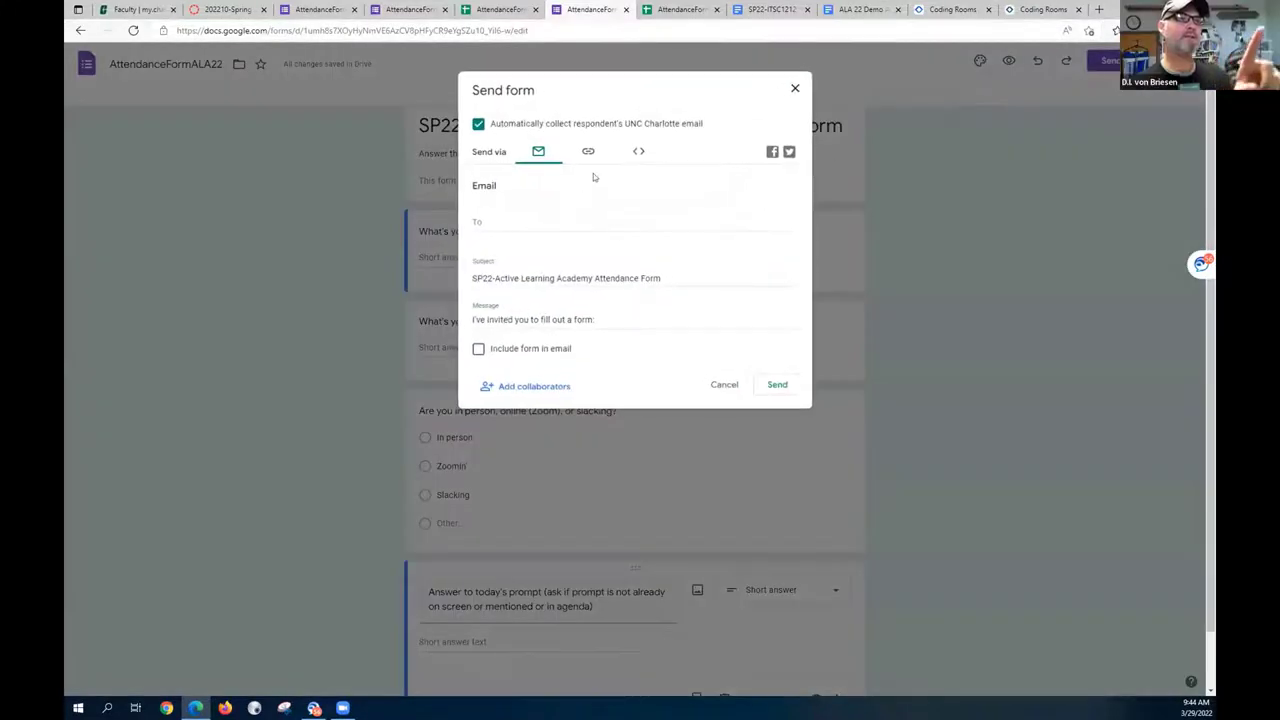
left_click(588, 151)
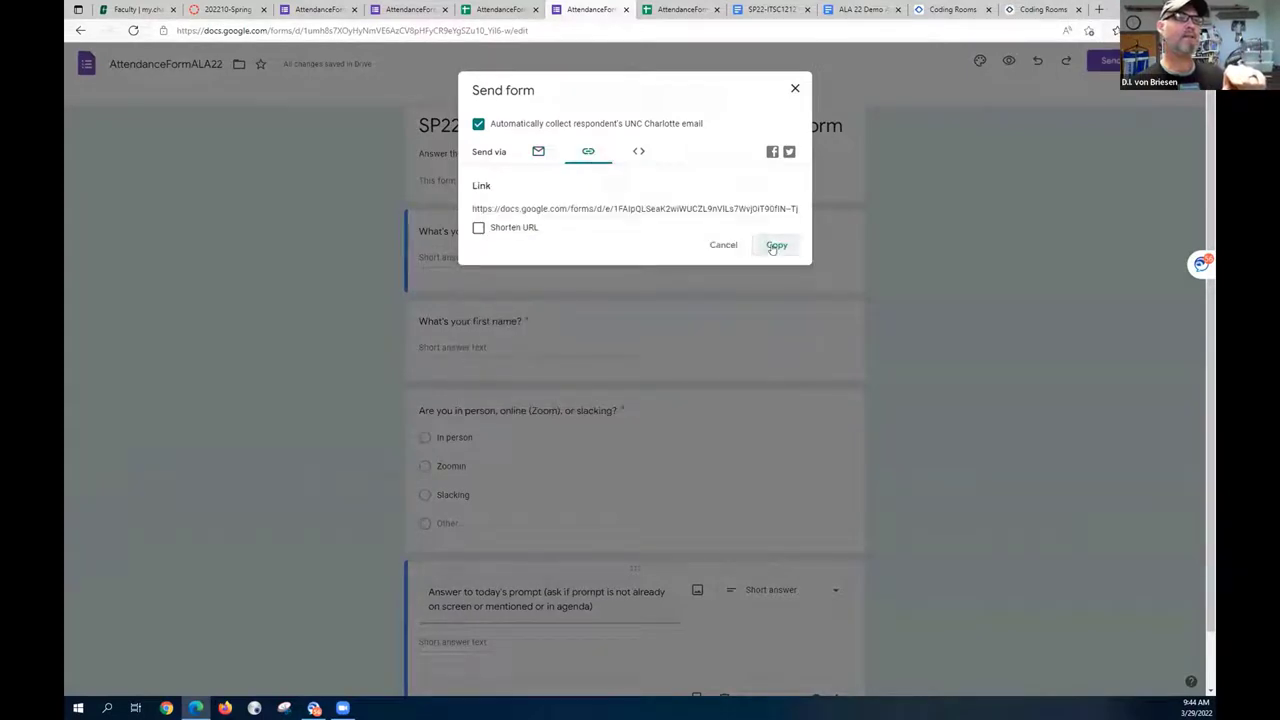
left_click(776, 245)
left_click(795, 89)
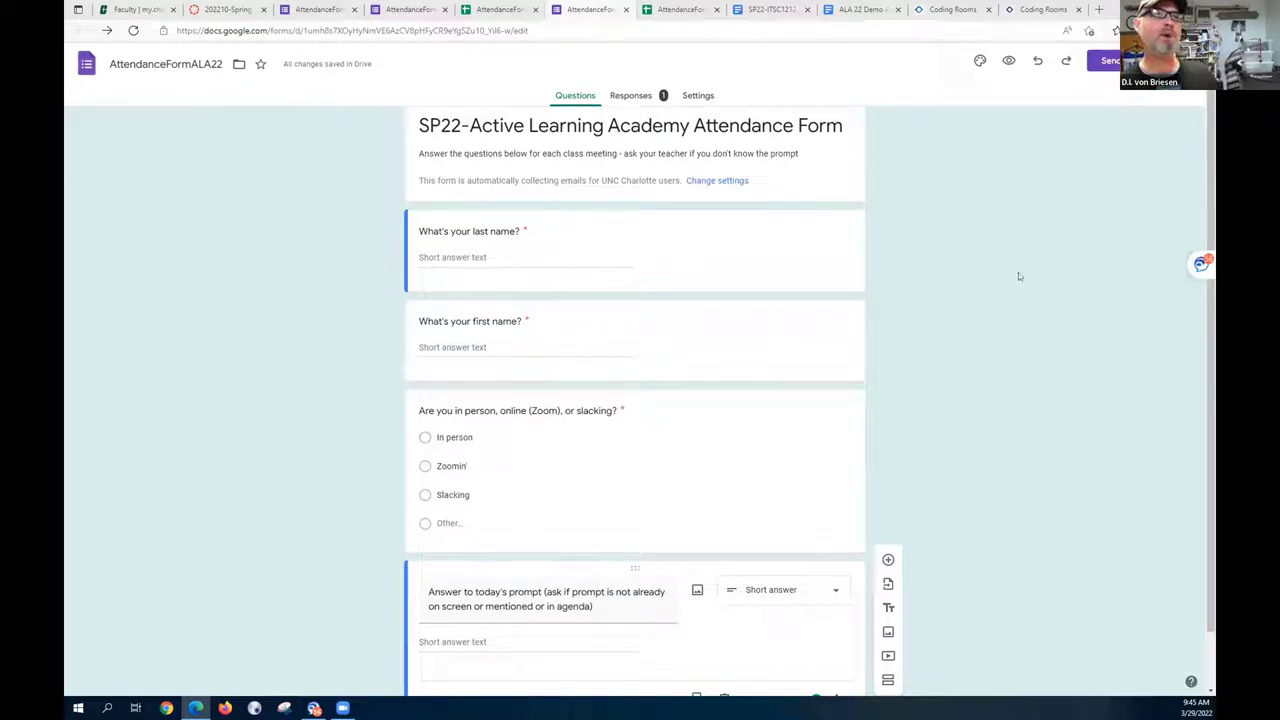
- View the response summary of the AttendanceFormALA22 form and return to its list of questions
left_click(636, 99)
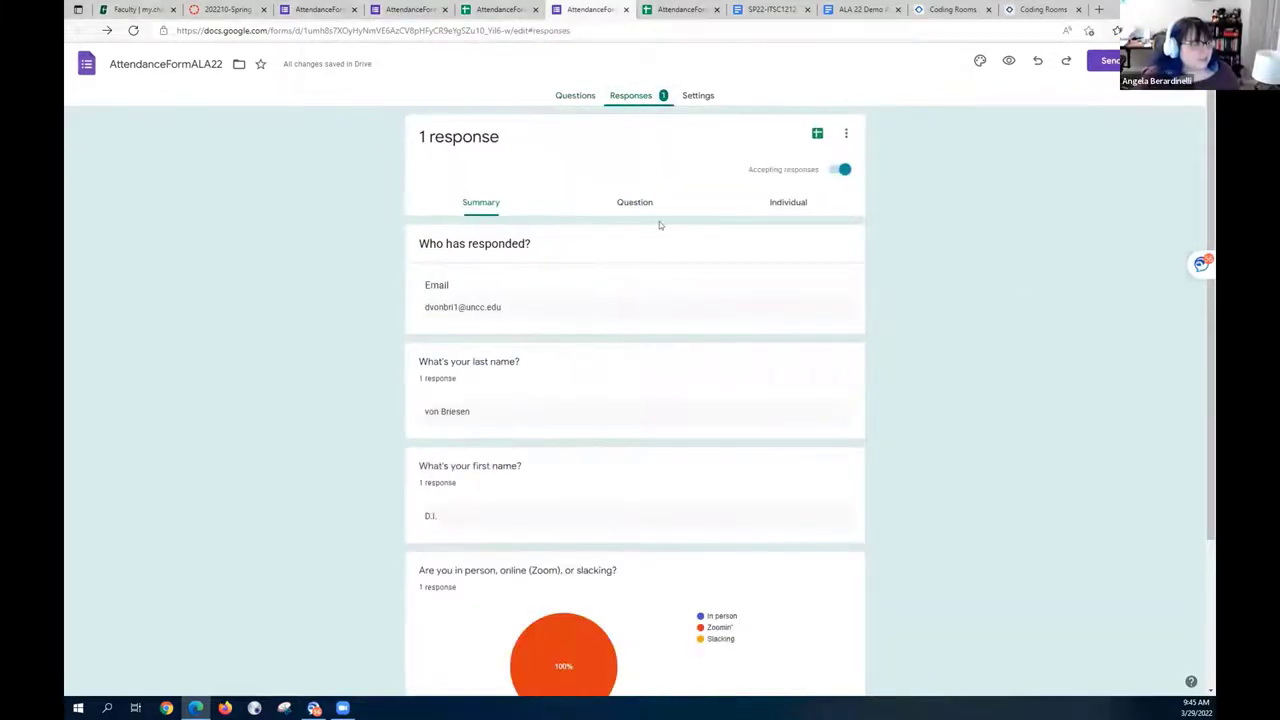
left_click(577, 97)
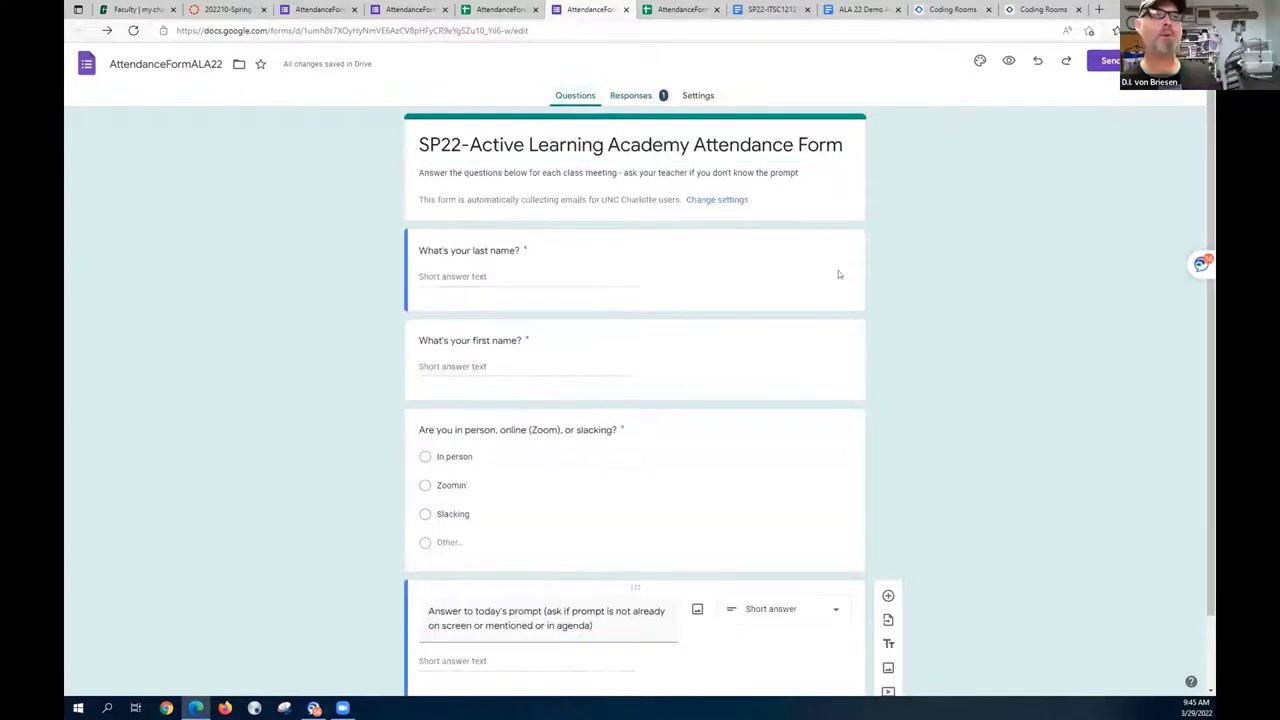
scroll(894, 346, "down", 1)
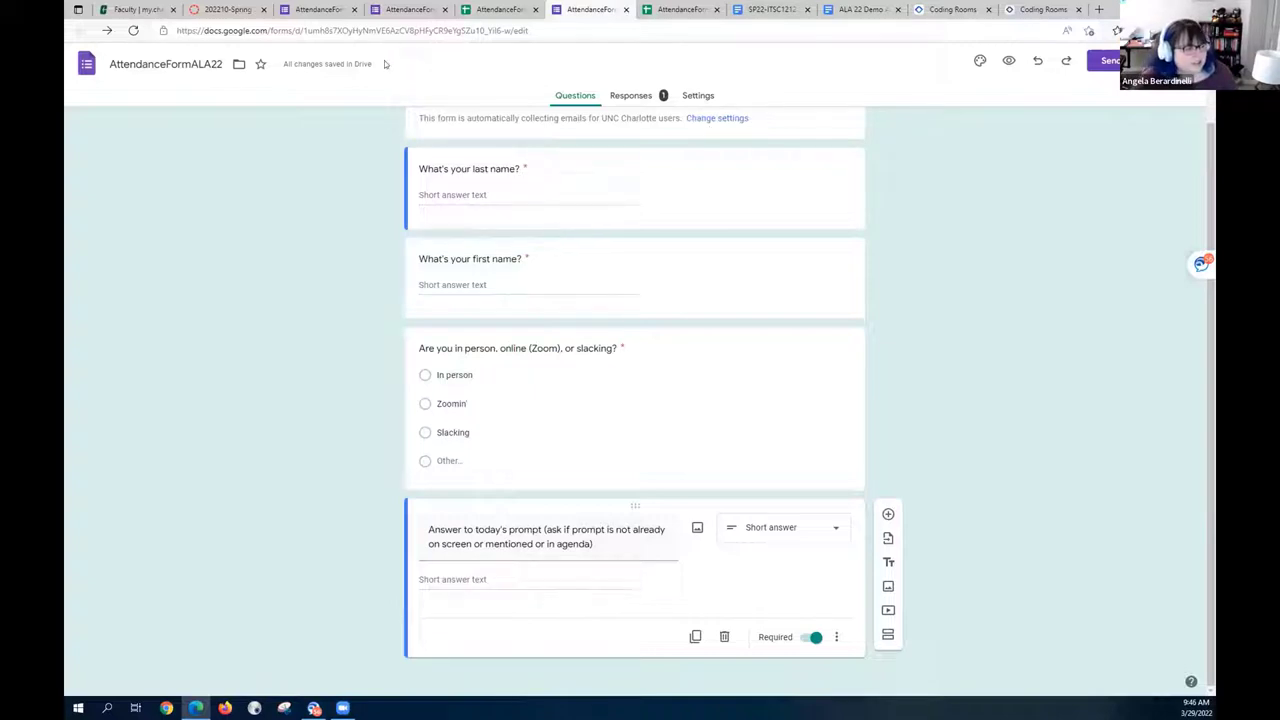
- Look through the AttendanceForm2022 responses and the response spreadsheets of the 1212 and ALA22 attendance forms
left_click(395, 9)
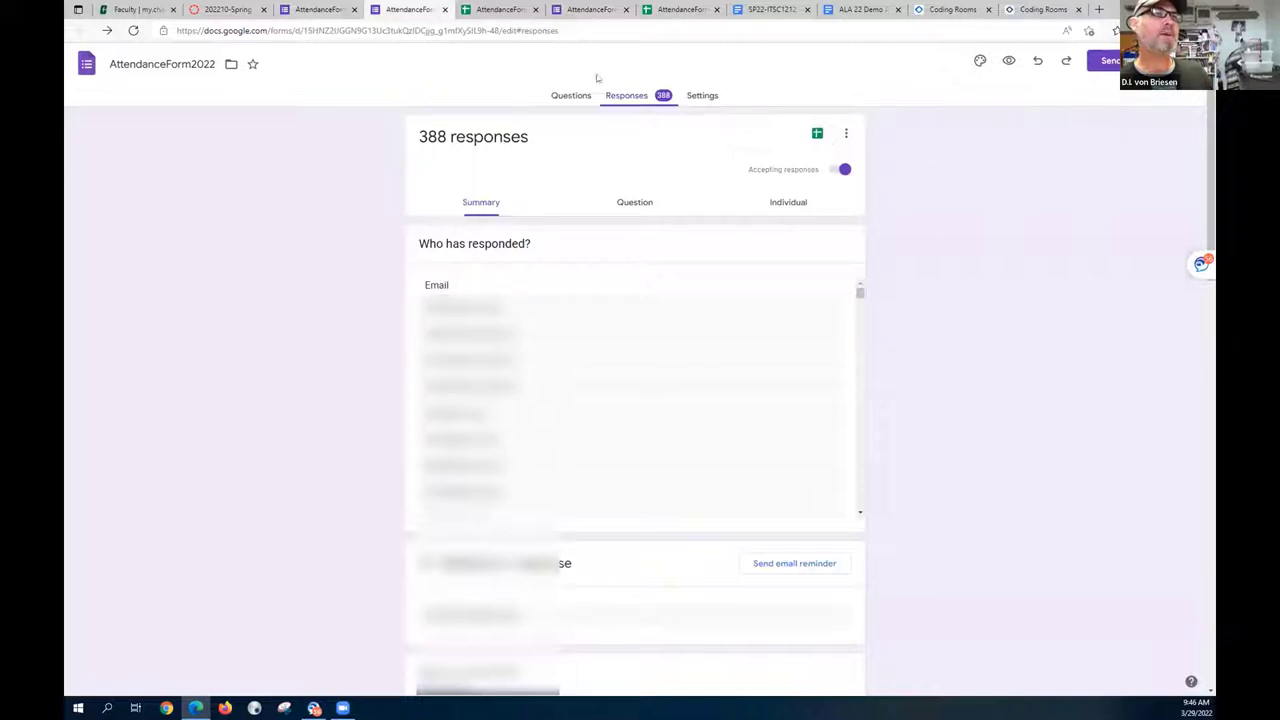
left_click(499, 9)
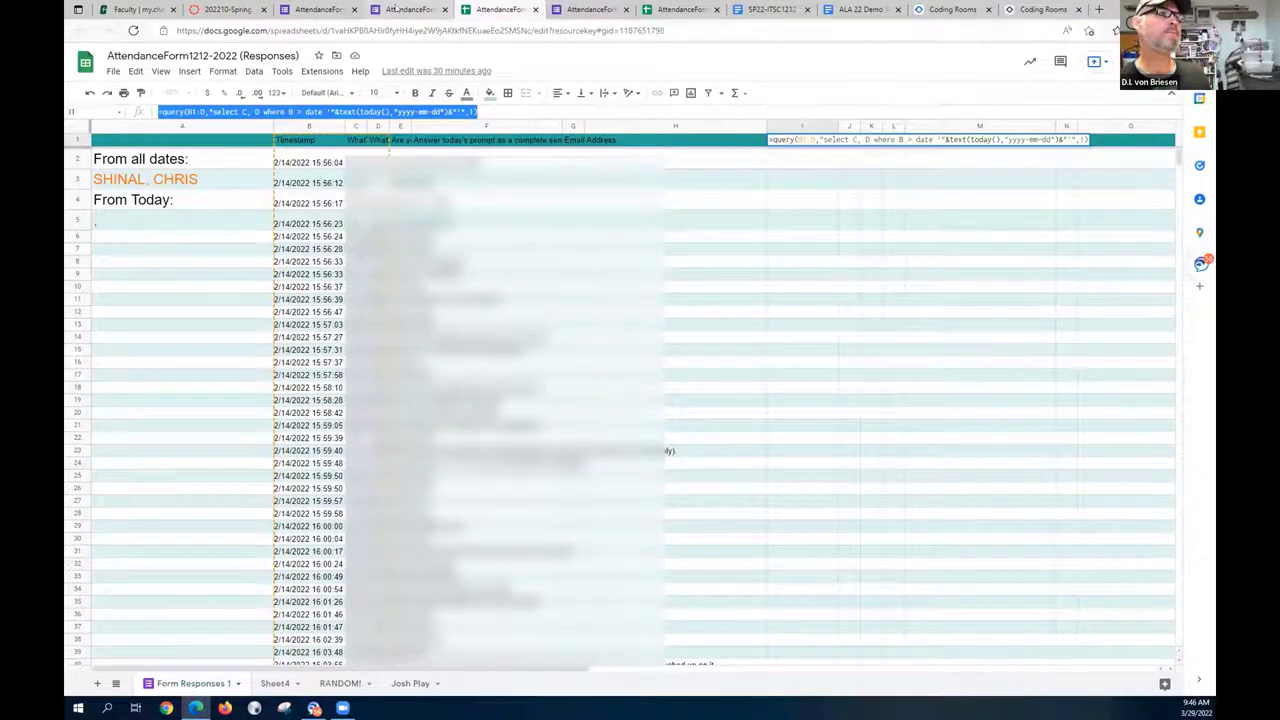
left_click(591, 9)
left_click(681, 9)
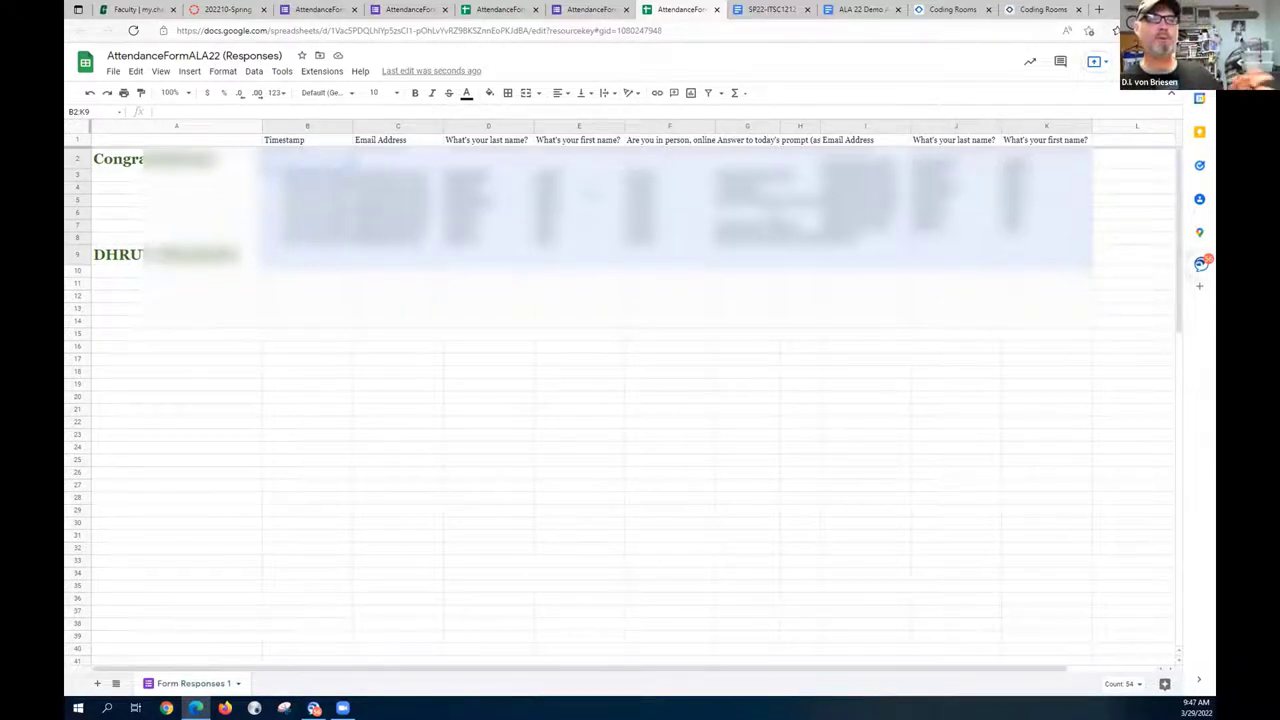
- Open the Shared Doc linked on the course home page and switch to the already open SP22-ITSC1212 Shared Doc
left_click(226, 9)
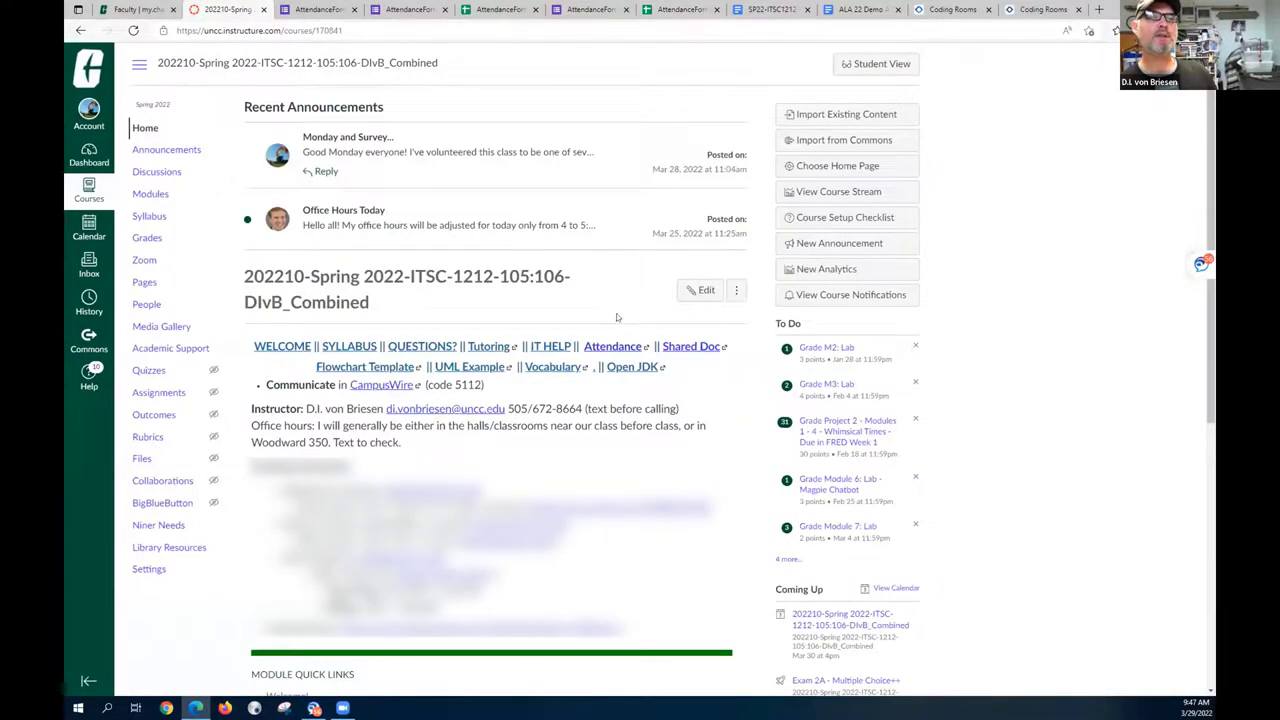
left_click(688, 348)
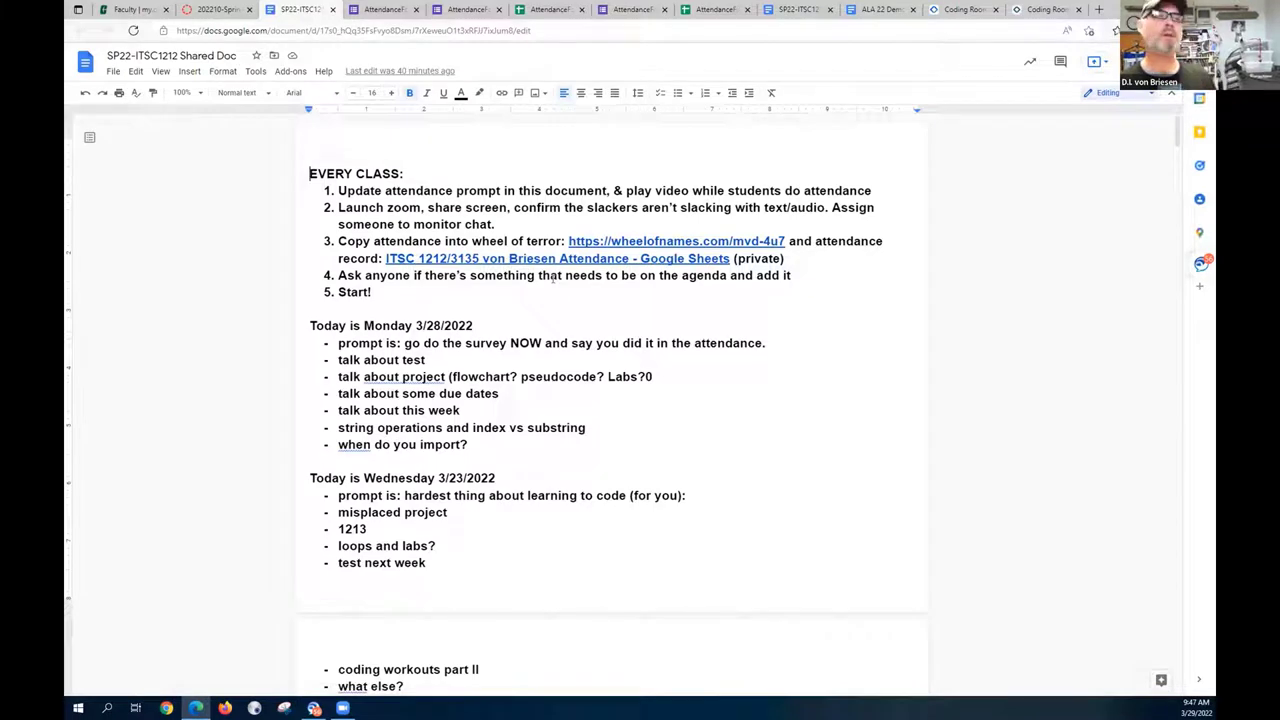
scroll(552, 279, "down", 1)
scroll(552, 279, "up", 1)
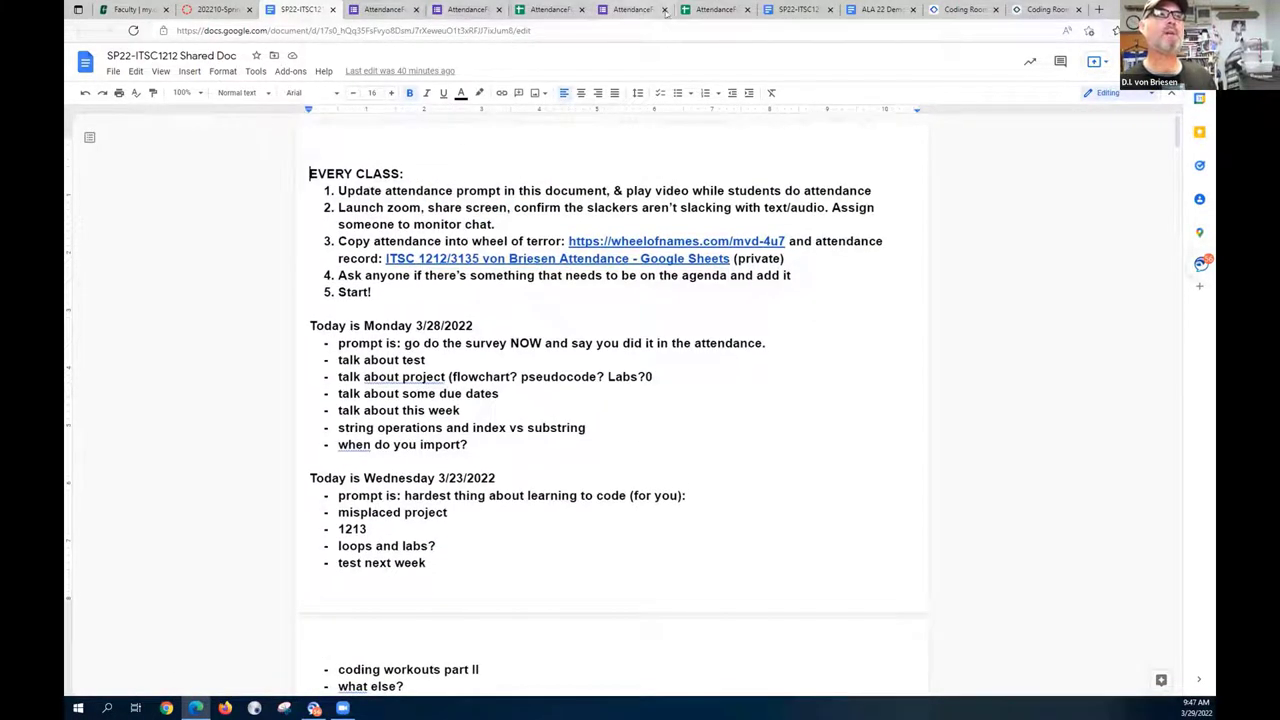
left_click(799, 10)
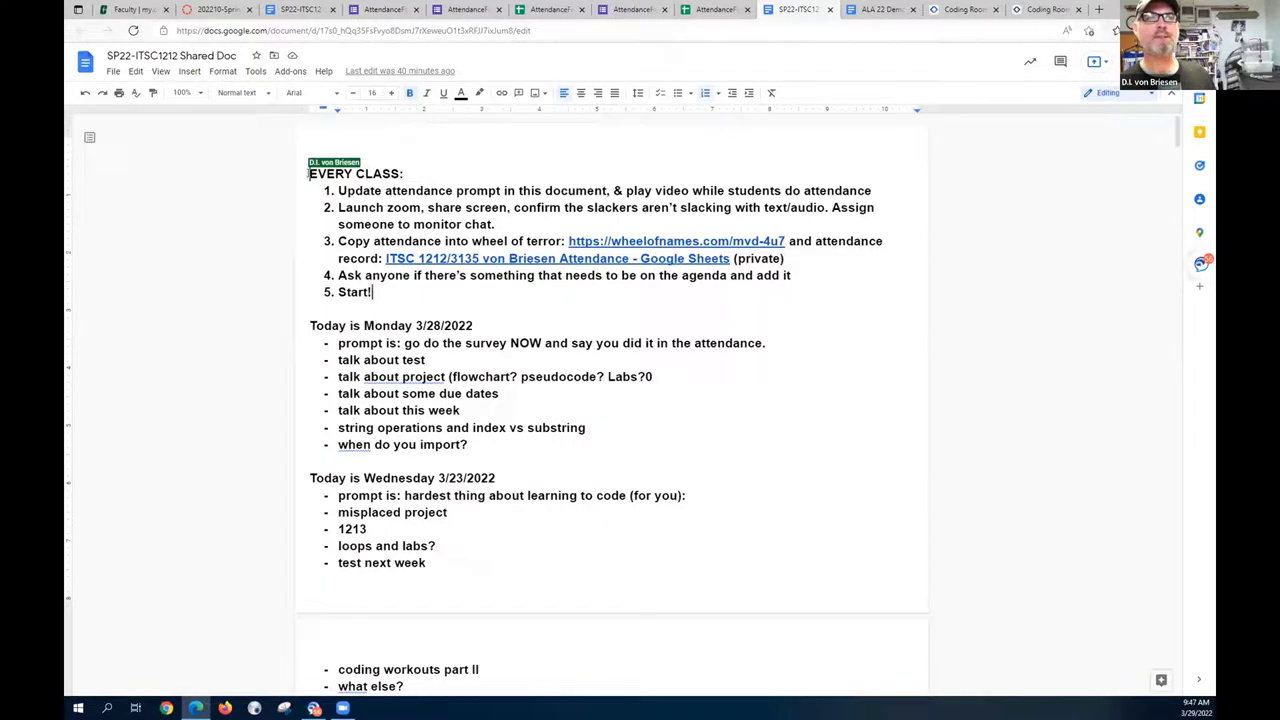
- Highlight parts of the EVERY CLASS checklist, including the item about launching Zoom and monitoring chat
left_click_drag(309, 173, 371, 292)
double_click(310, 173)
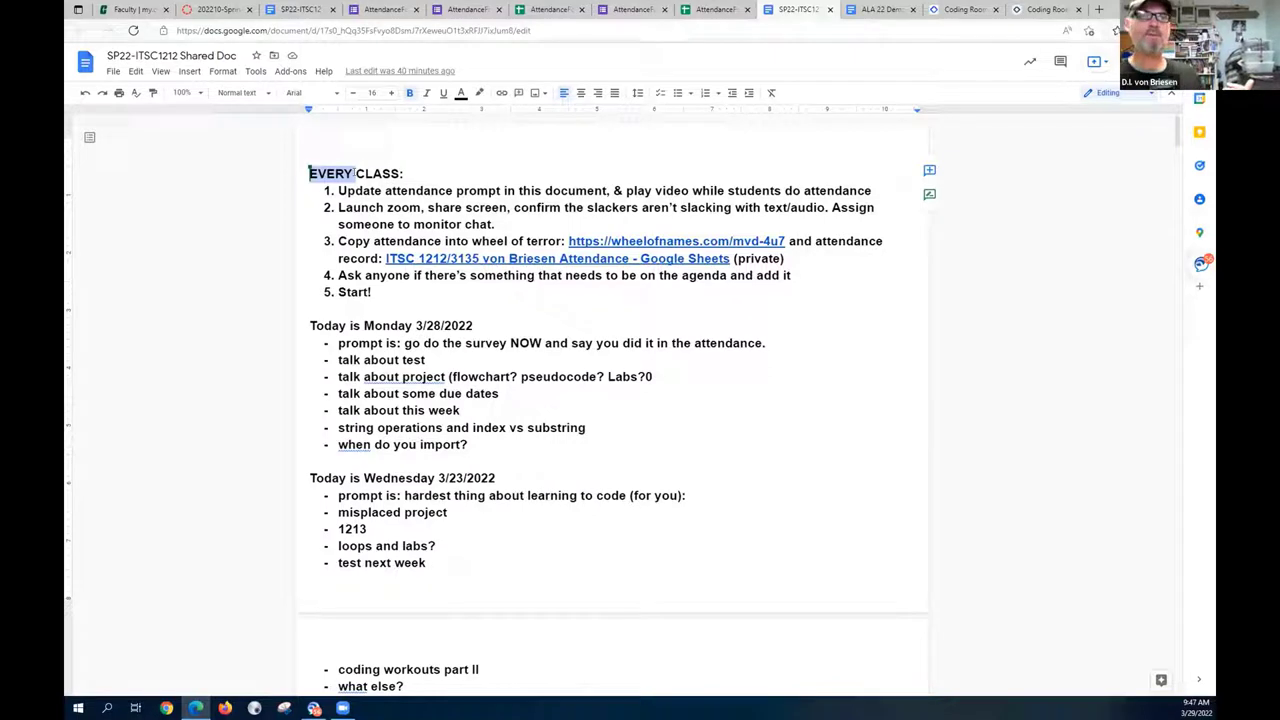
left_click_drag(350, 207, 507, 226)
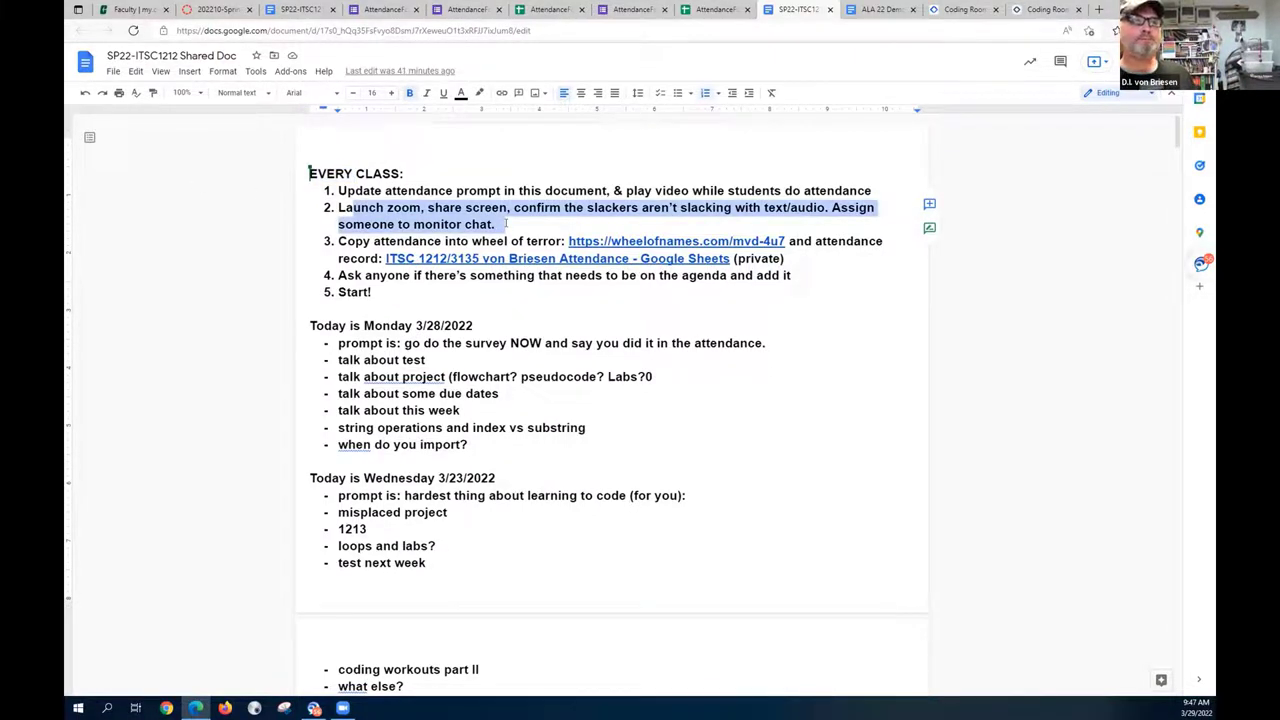
- Add the heading line "Today is Tuesday 3/29/2022" between the EVERY CLASS checklist and the Monday 3/28/2022 entry
left_click(358, 304)
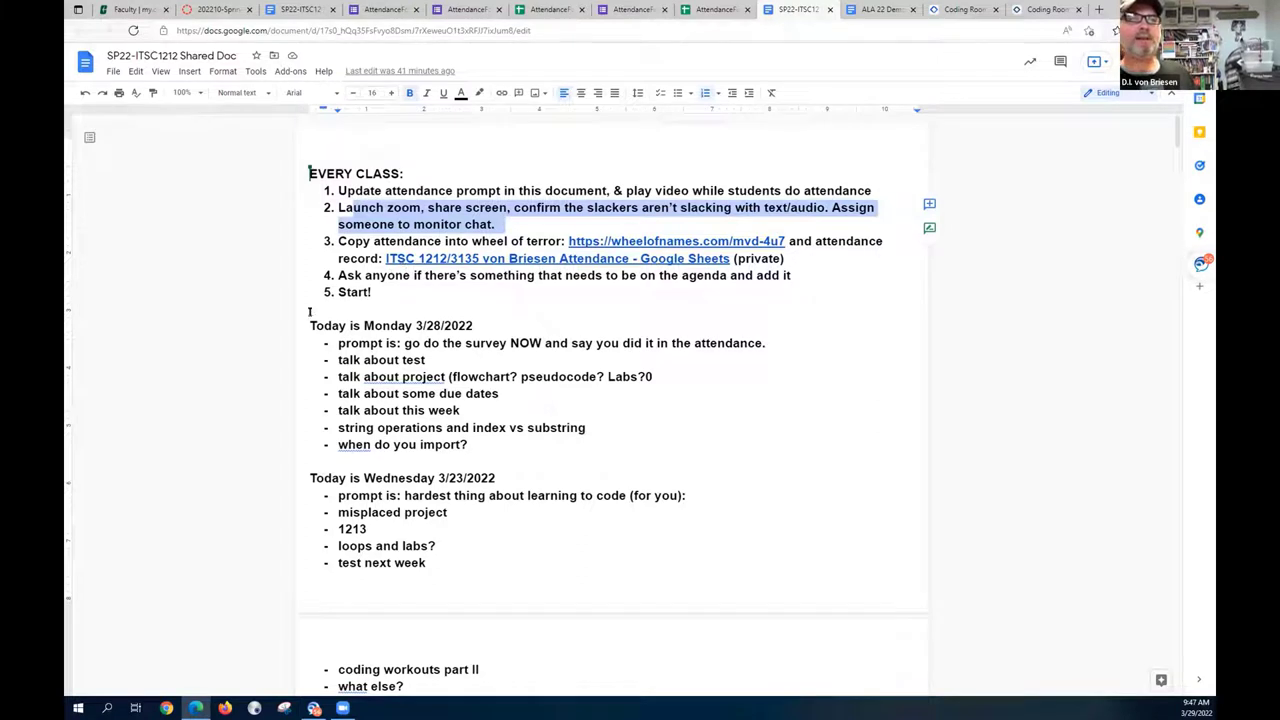
key("Return")
key("Return")
key("Up")
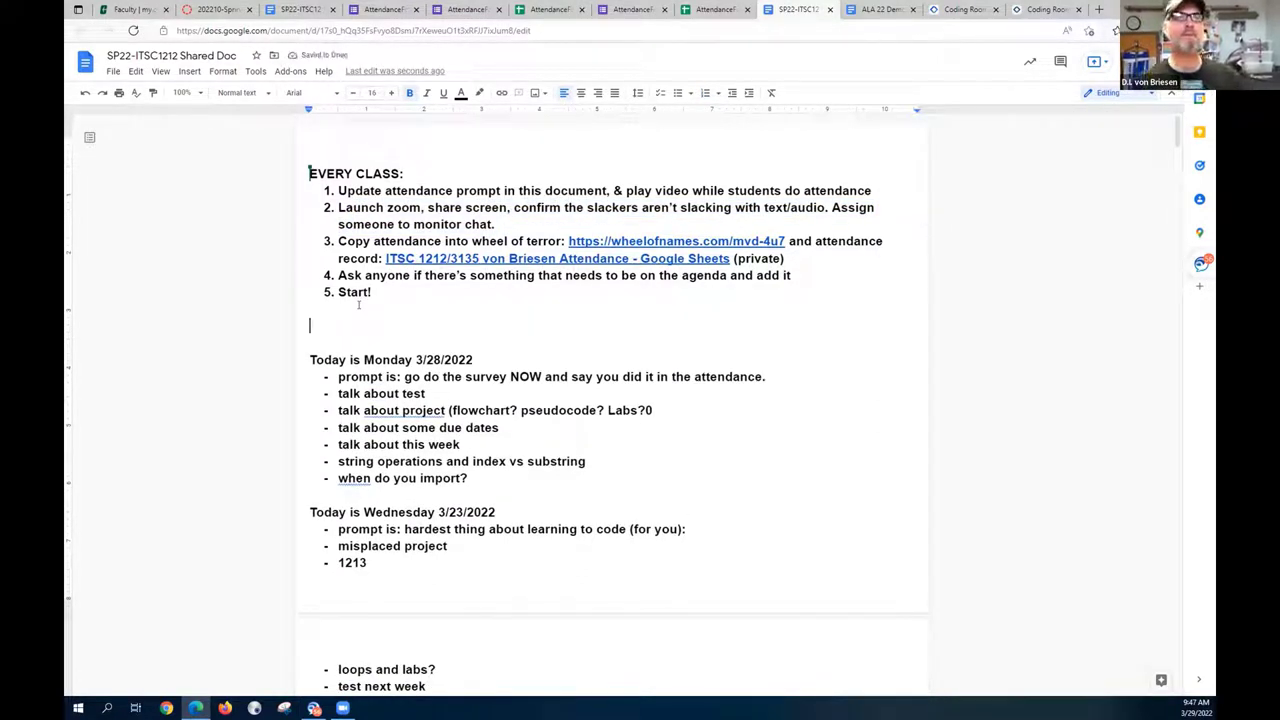
type("Today is ")
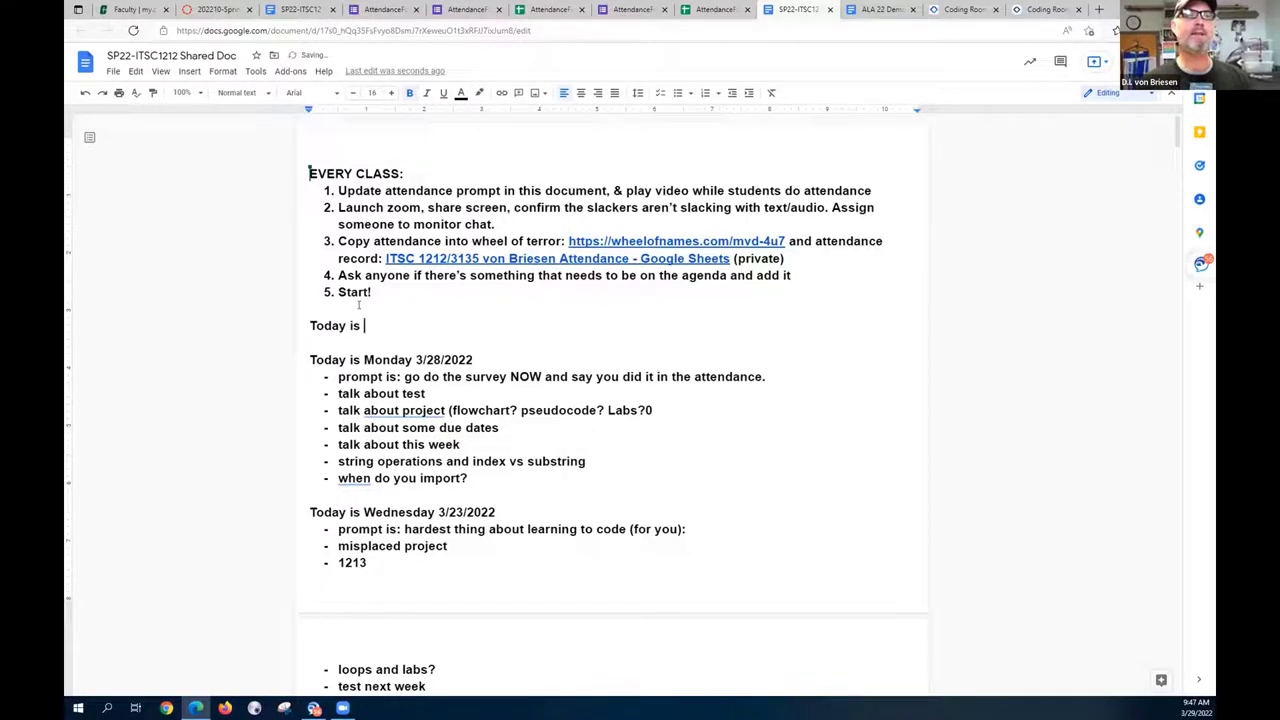
type("Tuesday ")
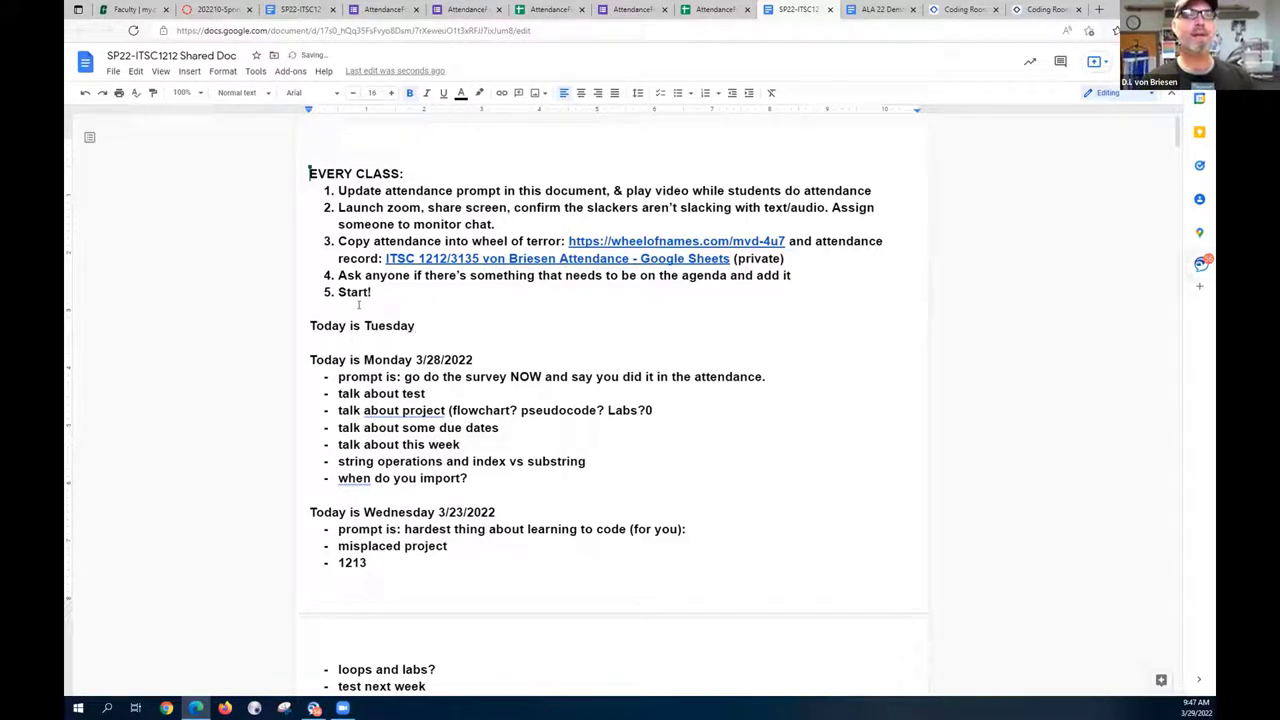
type("3/29/22")
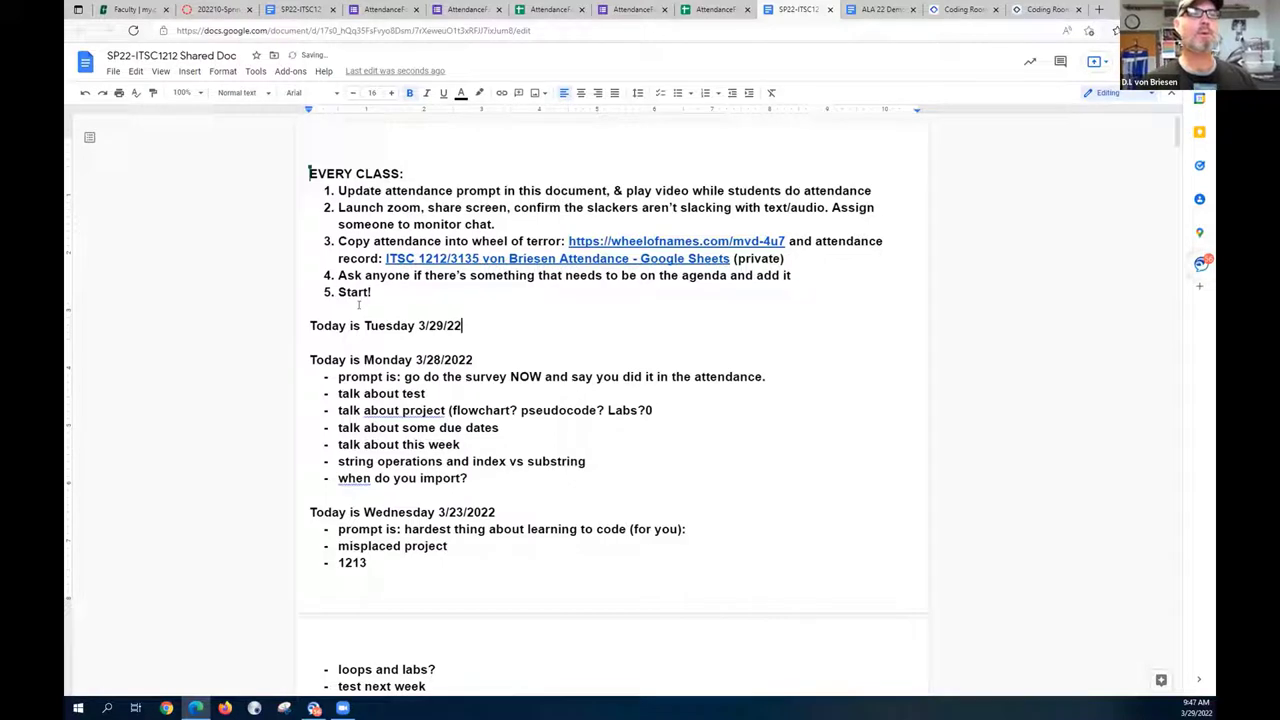
key("BackSpace")
key("BackSpace")
type("2022")
key("Return")
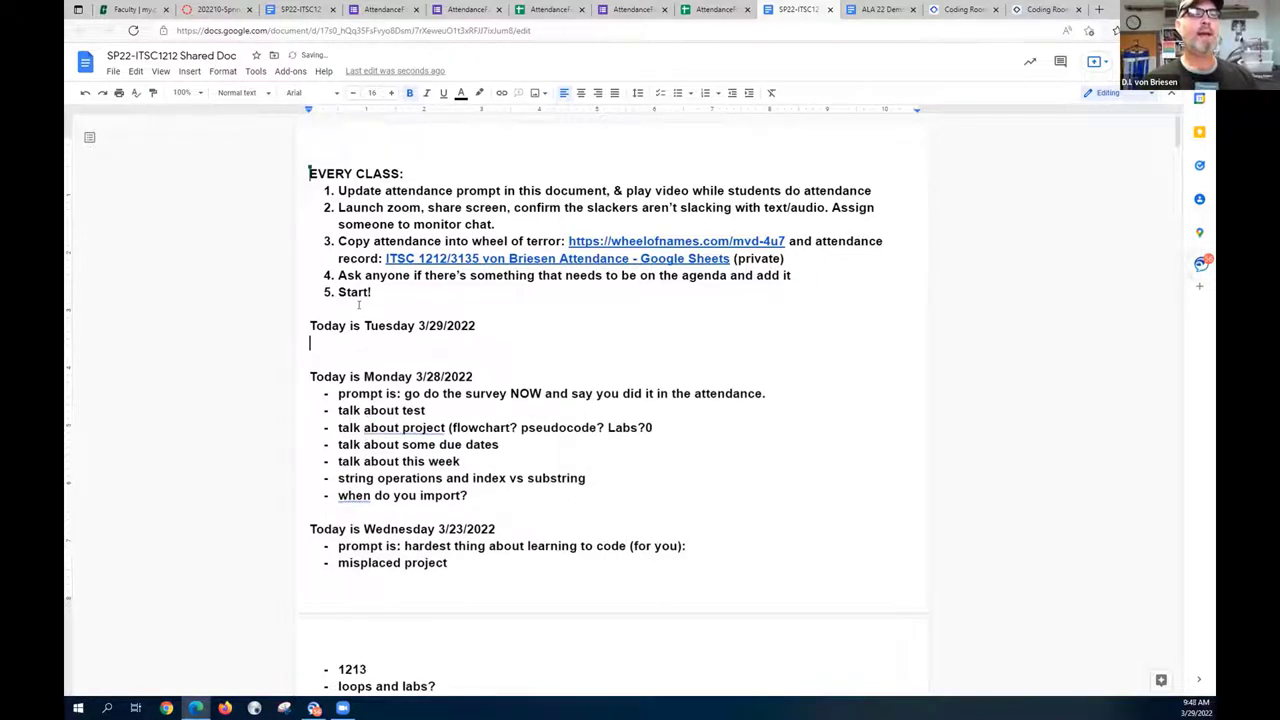
- Add a first bullet under the Tuesday 3/29/2022 heading with the prompt to guess what's in the instructor's office
type("- prompt is ")
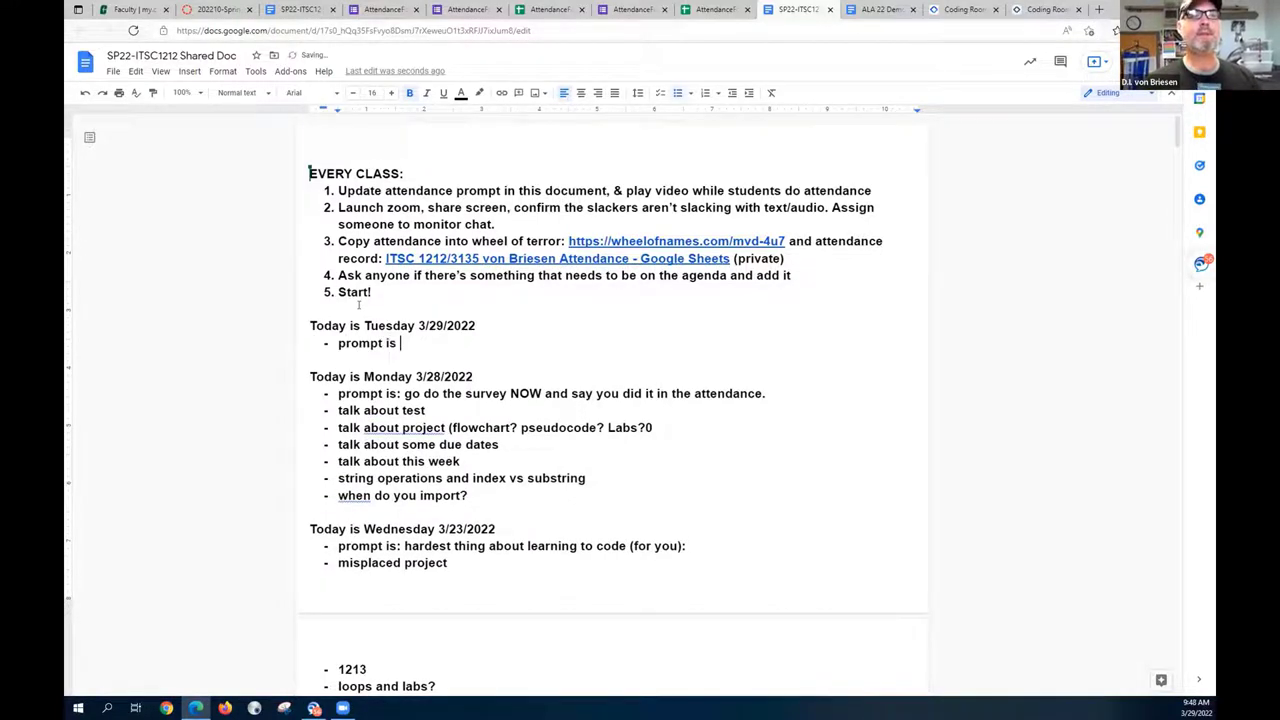
type("guess what's in")
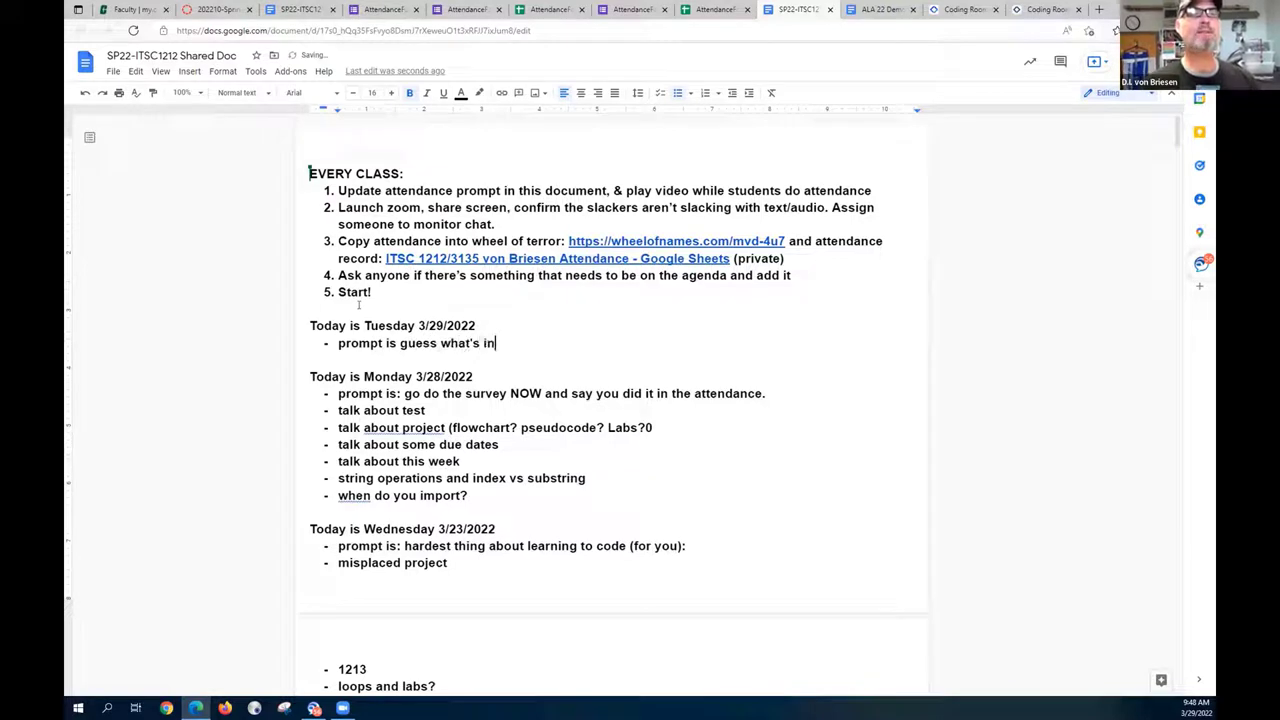
type(" D.I")
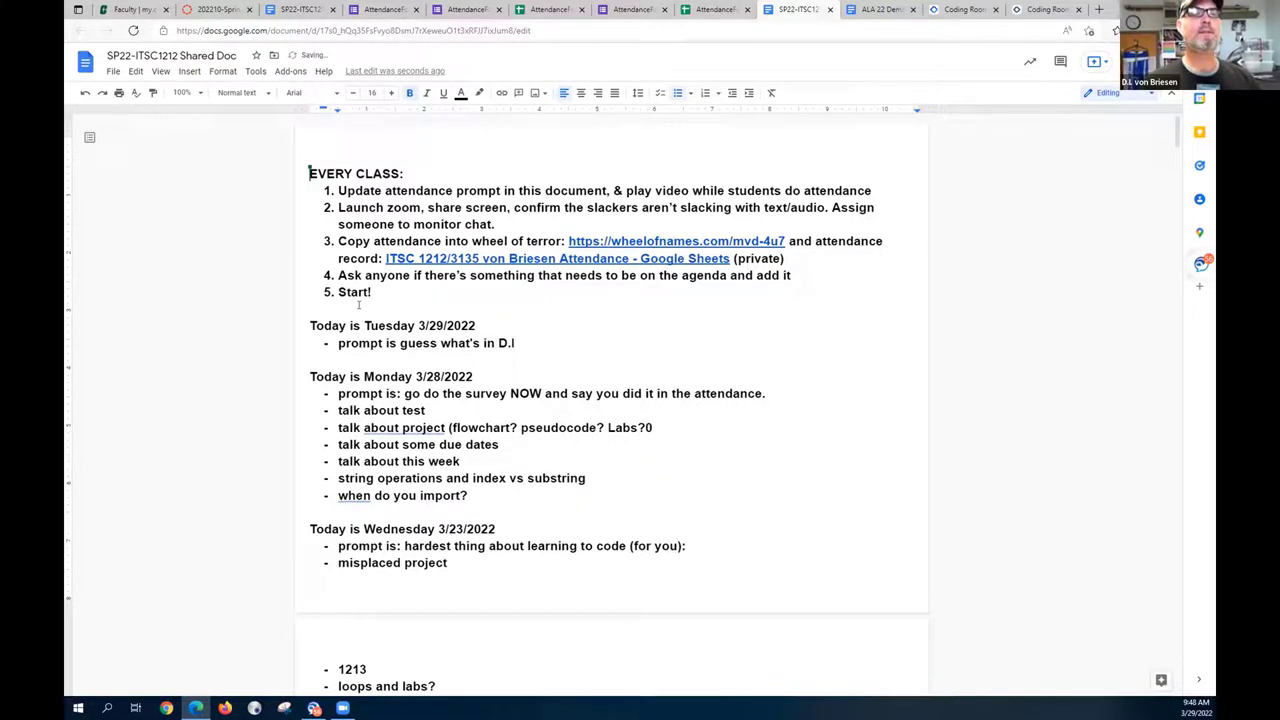
type(".' offic")
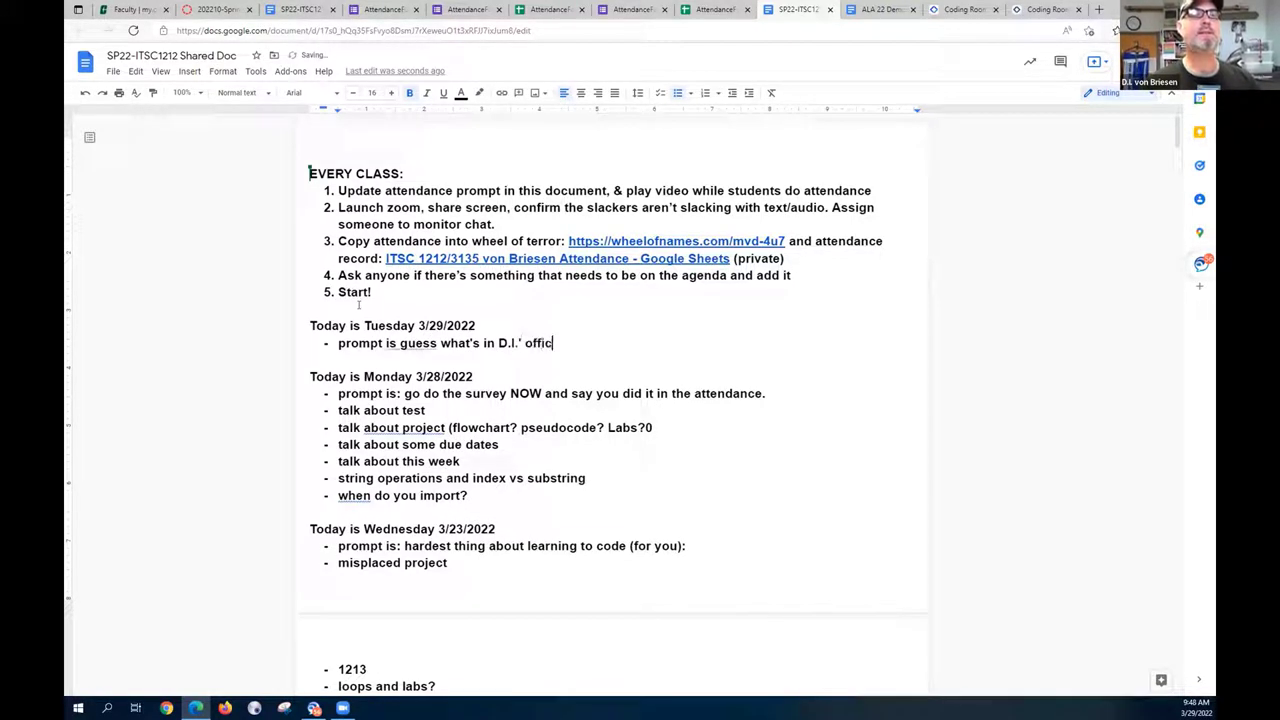
key("BackSpace")
key("BackSpace")
key("BackSpace")
key("BackSpace")
key("BackSpace")
key("BackSpace")
type("s offic")
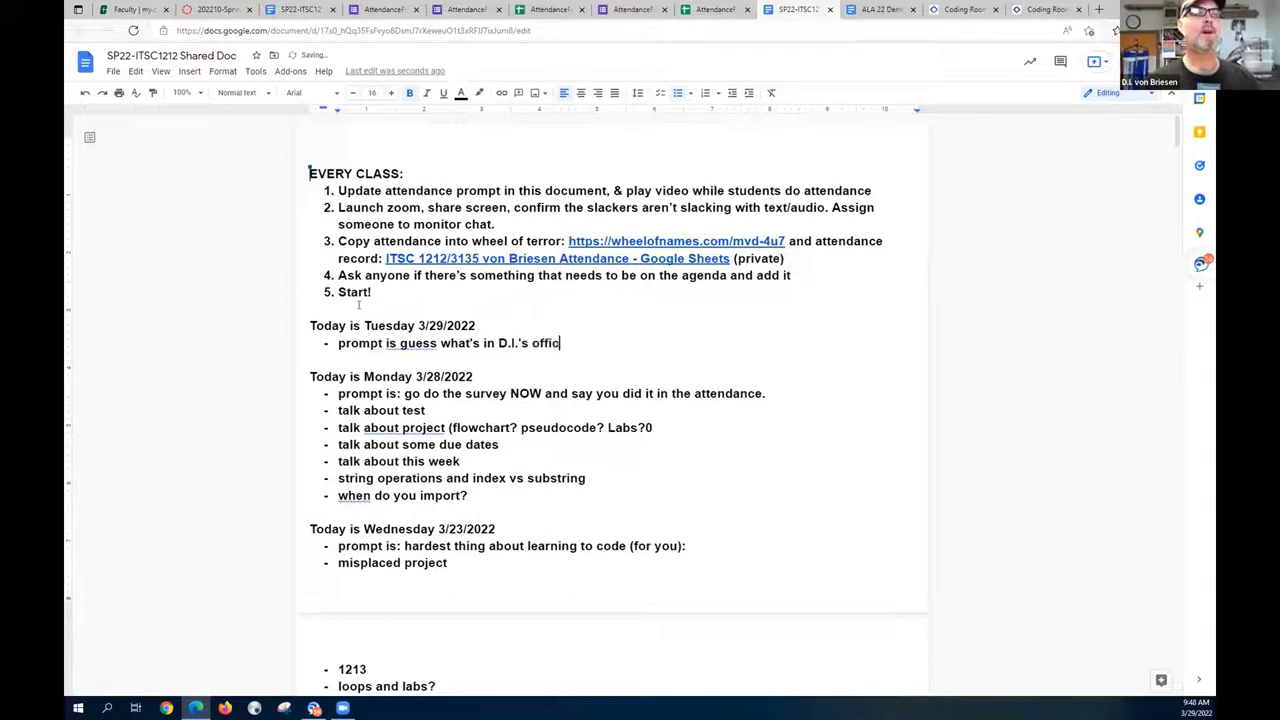
type("e")
key("Return")
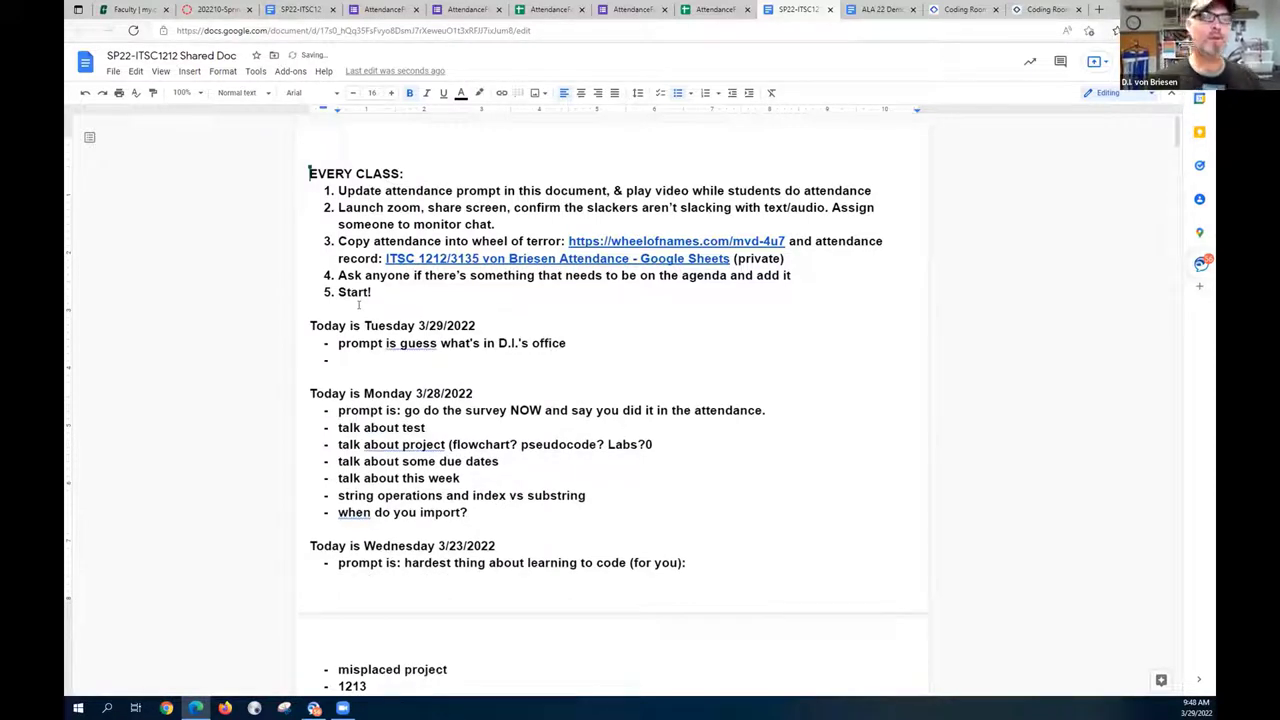
- Add the agenda bullets "show attendance", "show randomization" and "show over time" below the Tuesday prompt
type("show t")
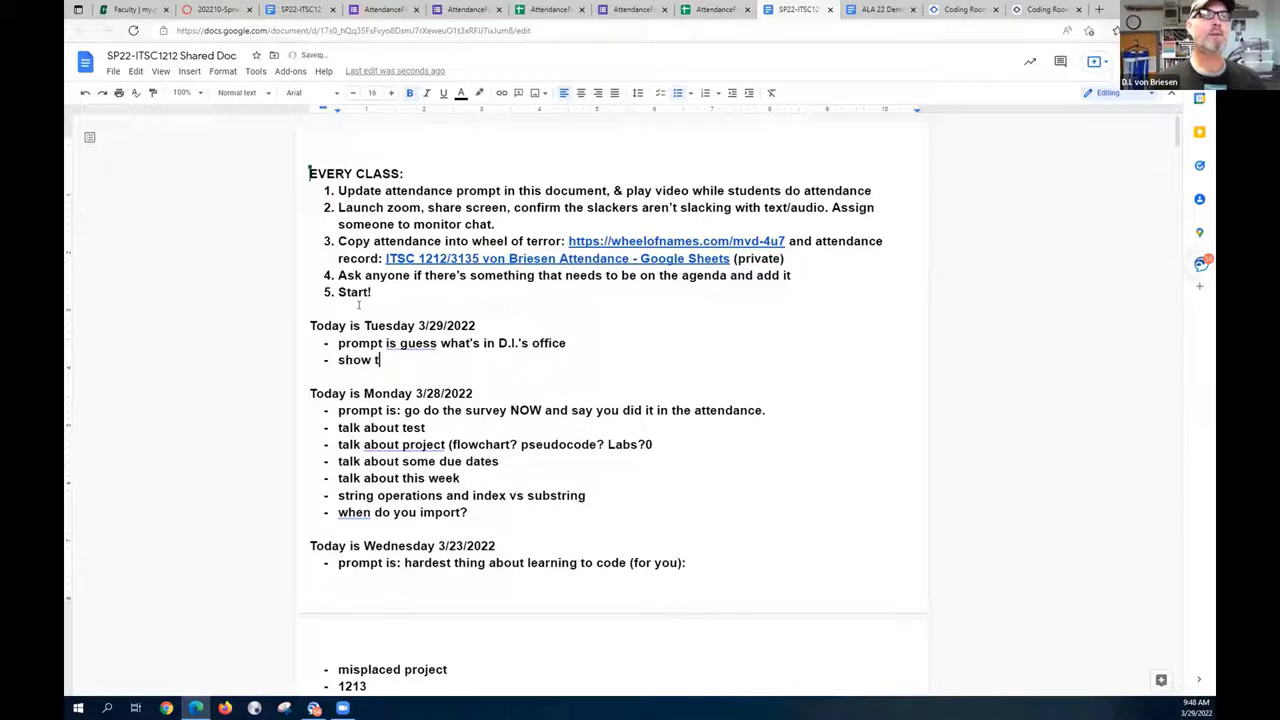
key("BackSpace")
type("attendance")
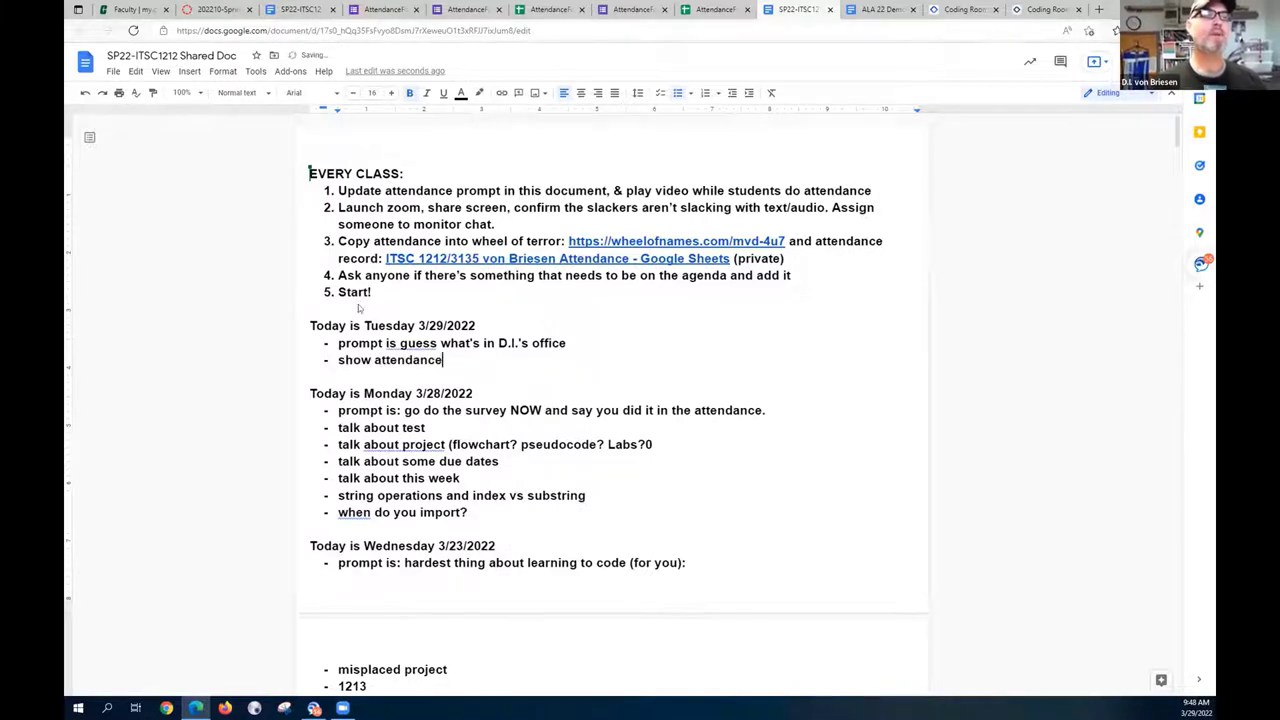
key("Return")
type("show randomiz")
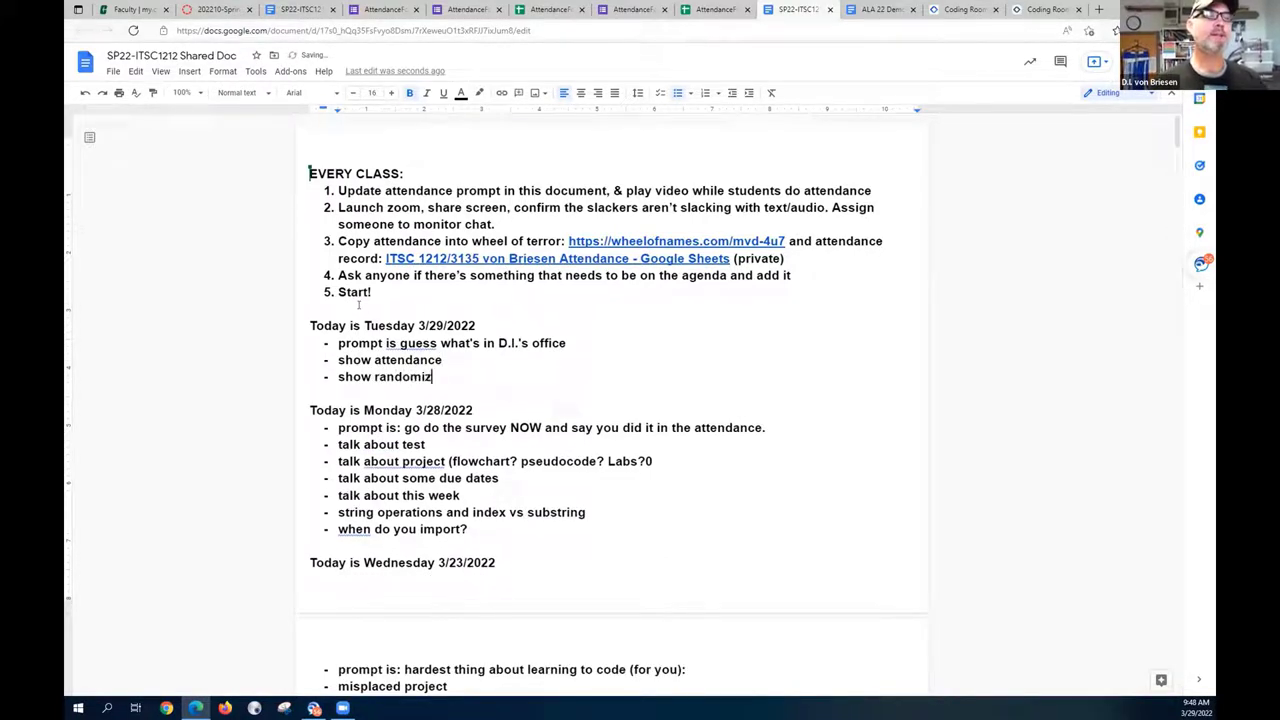
type("ation")
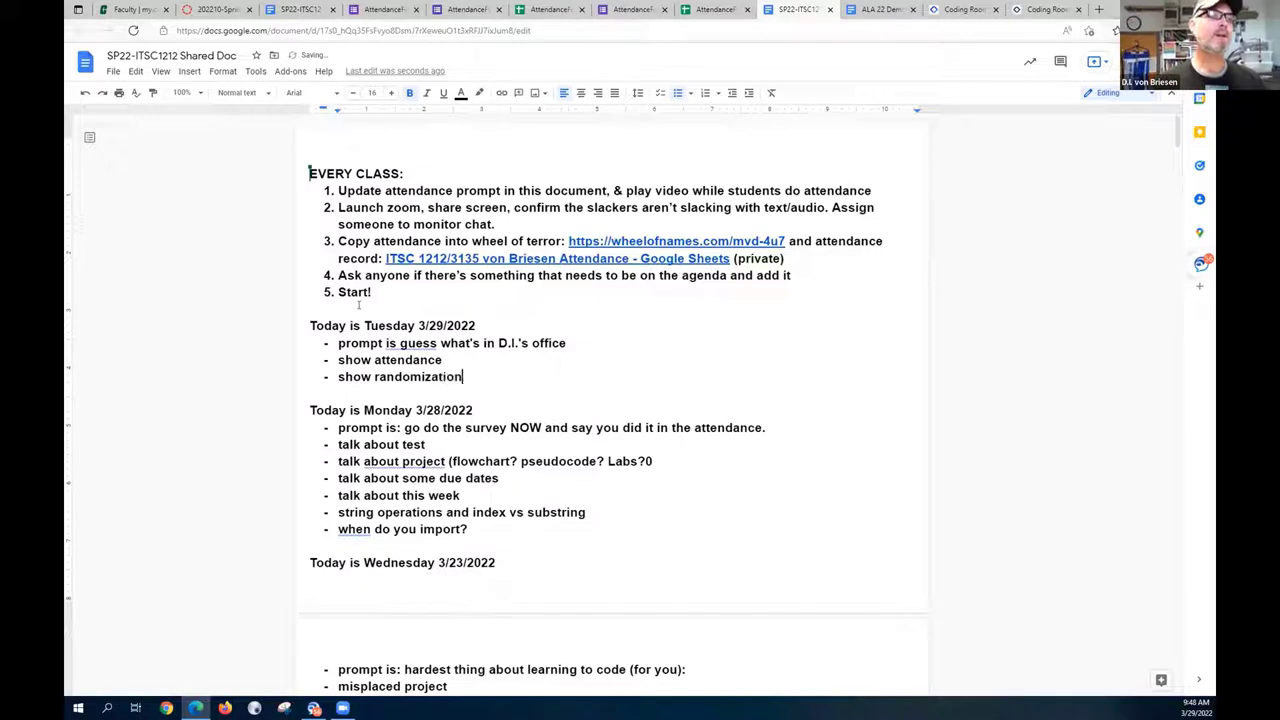
key("Return")
type("show over time")
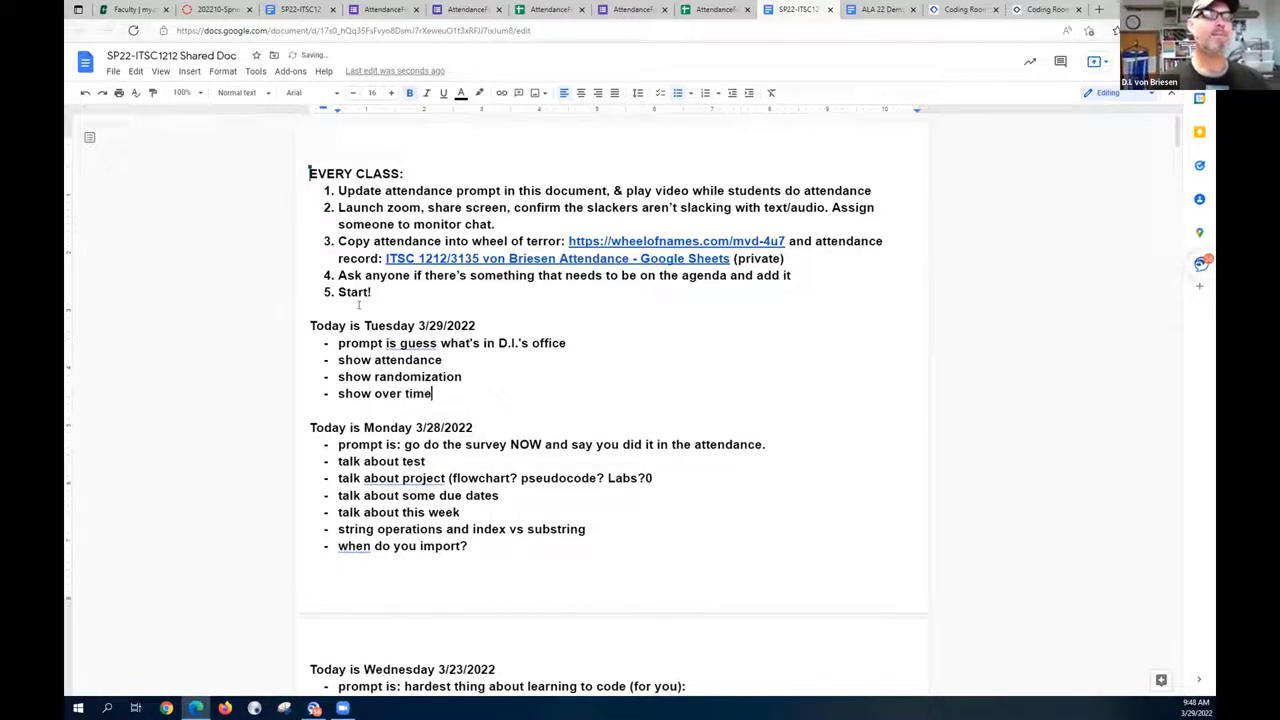
- Add the bullets "wheel of terror" and "shared code if time" to the end of the Tuesday 3/29/2022 agenda
key("Return")
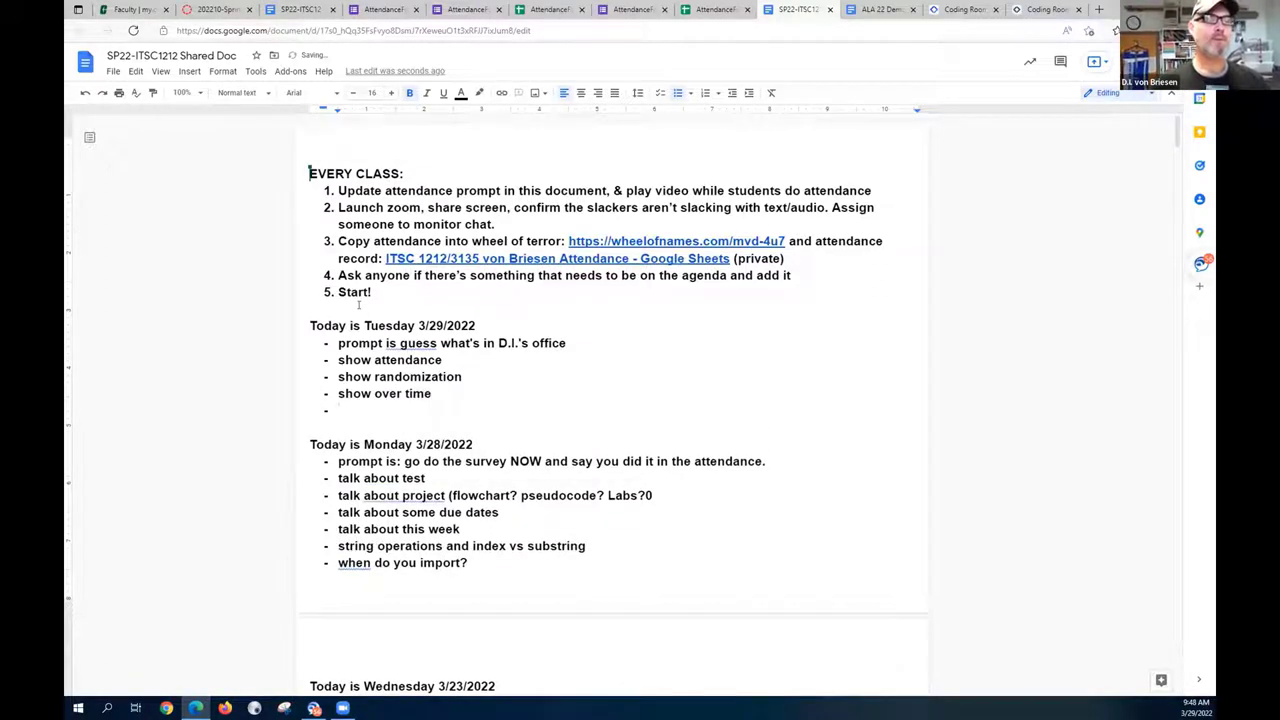
type("wheel of t")
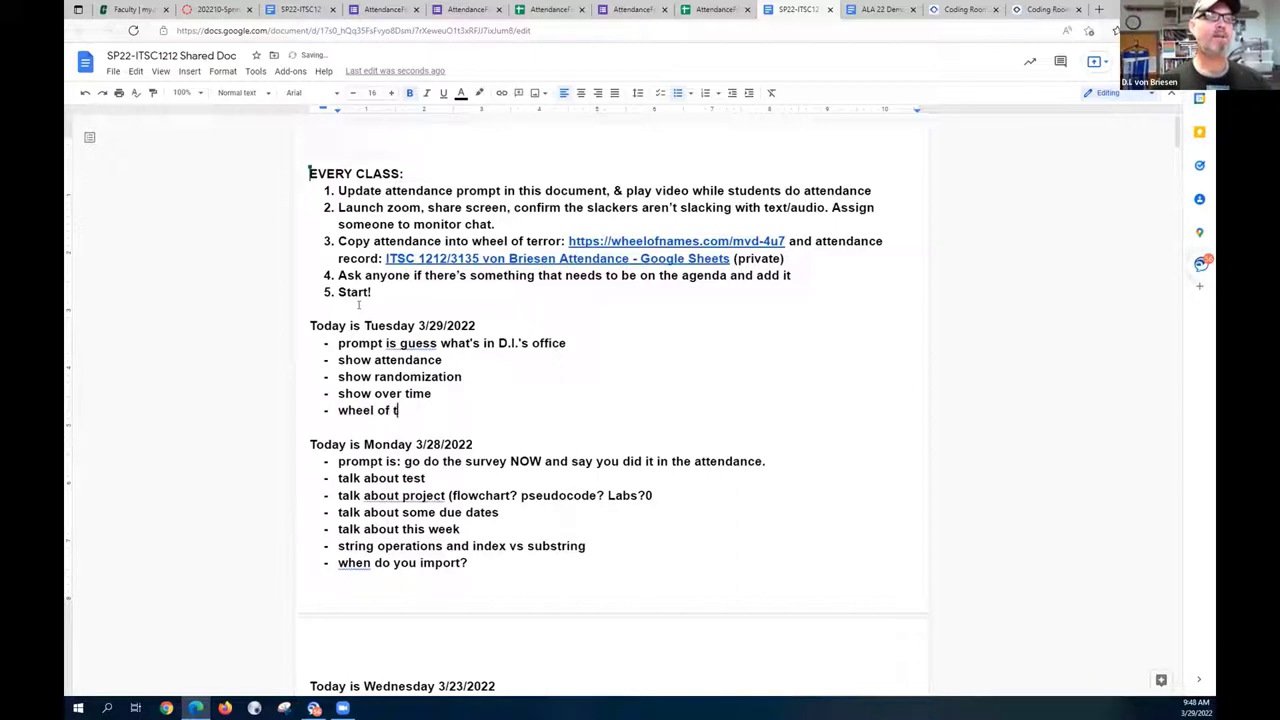
type("error")
key("Return")
type("s")
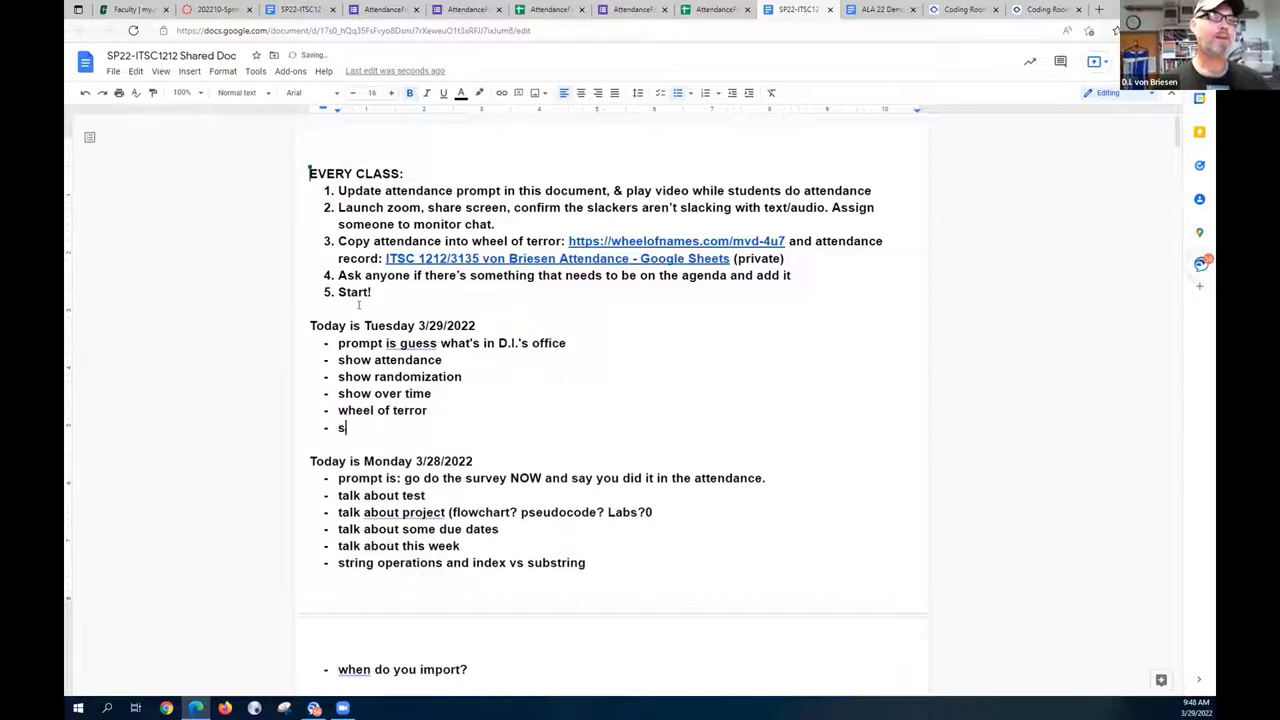
type("hared code if time")
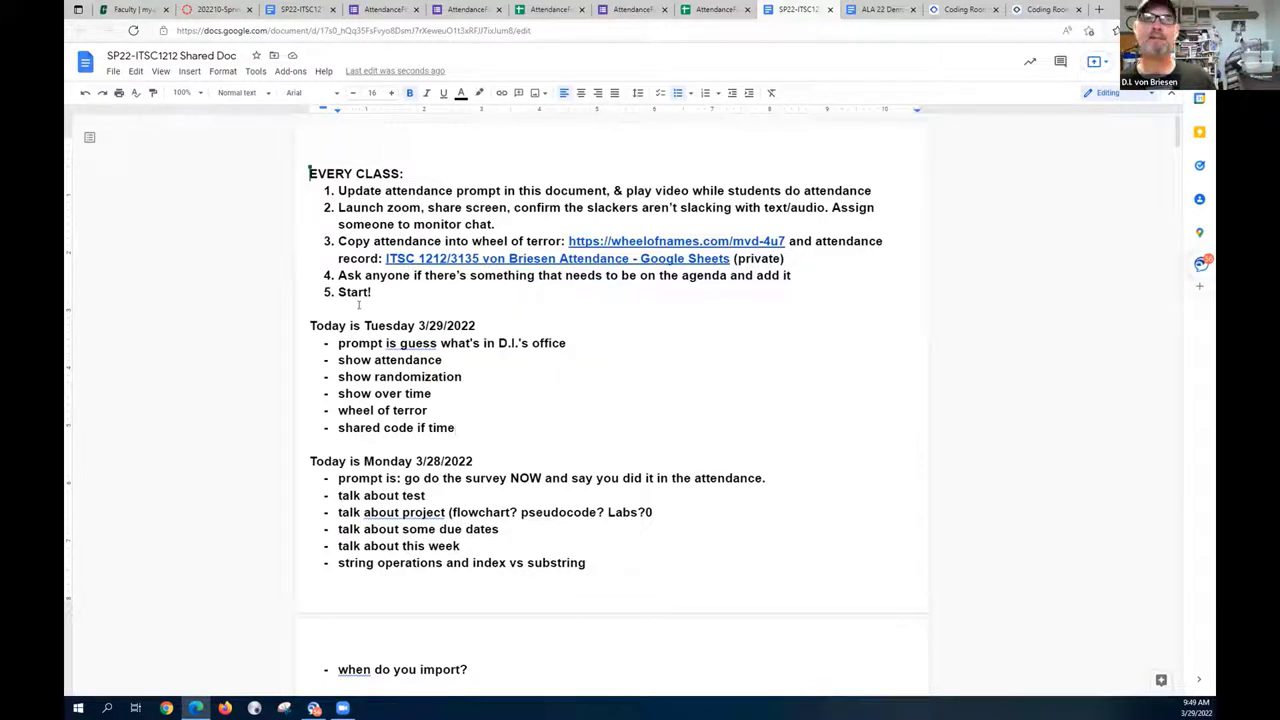
- Highlight agenda items in the Monday 3/28/2022 entry, from the survey prompt to the string operations bullet
left_click(341, 478)
left_click(458, 565, "shift")
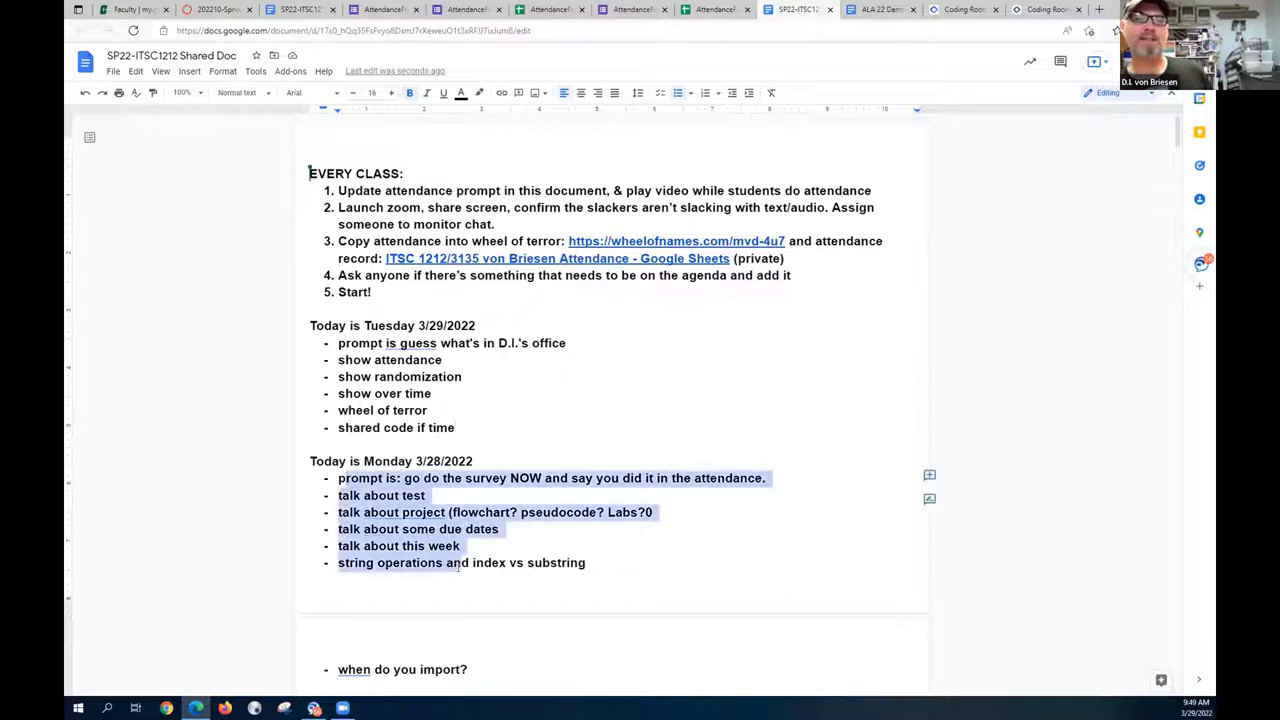
left_click(459, 565)
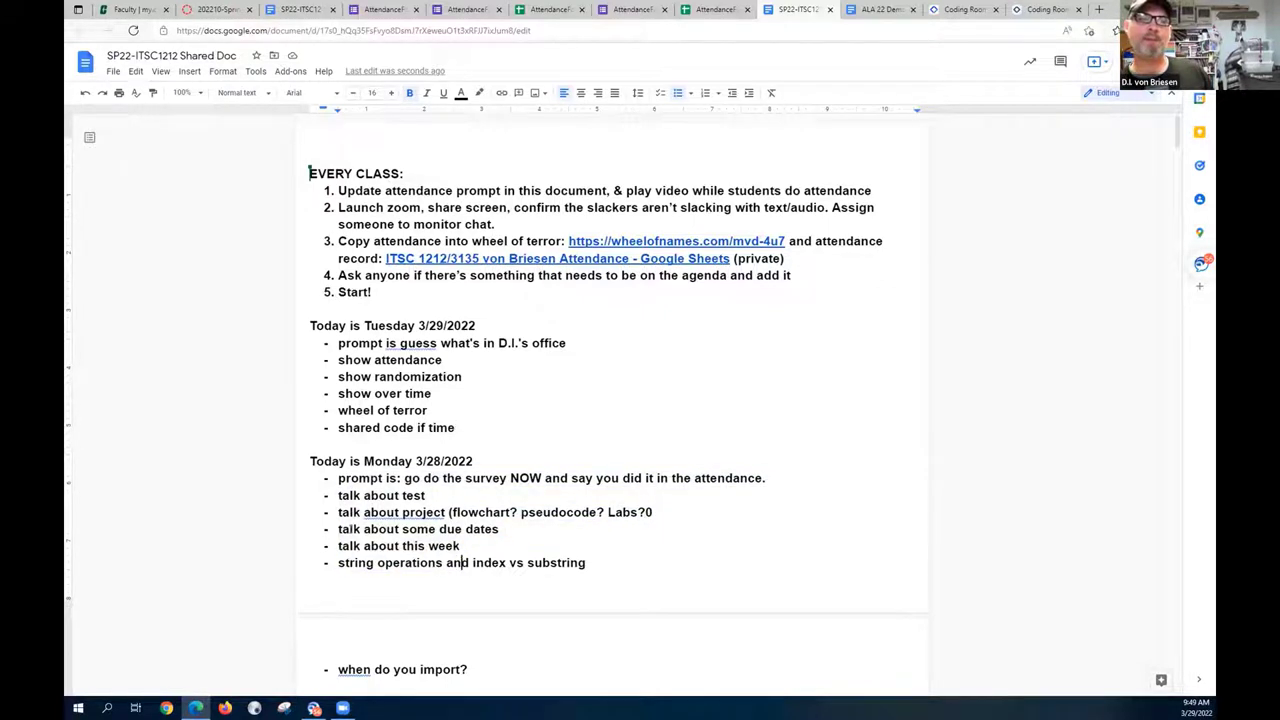
left_click(340, 529)
left_click(463, 563, "shift")
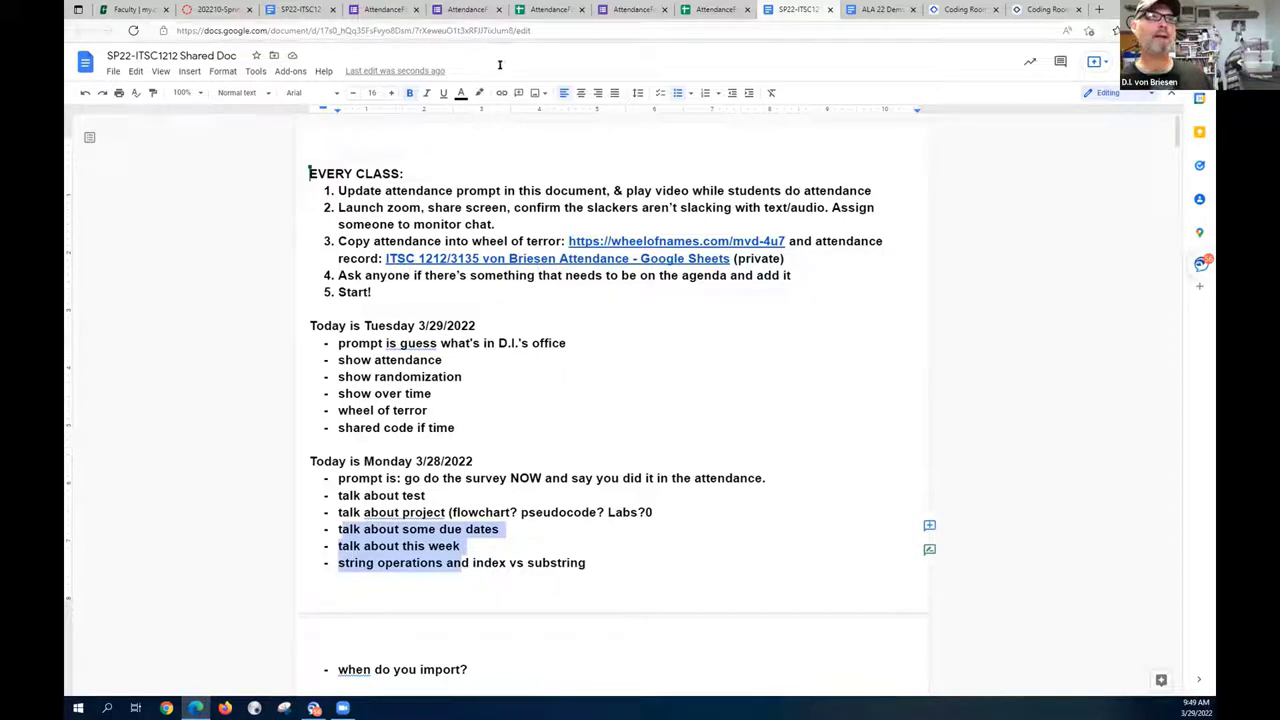
- Reload the AttendanceFormALA22 response sheet to redraw its random student, and inspect the RANDBETWEEN formula in cell A9
left_click(717, 9)
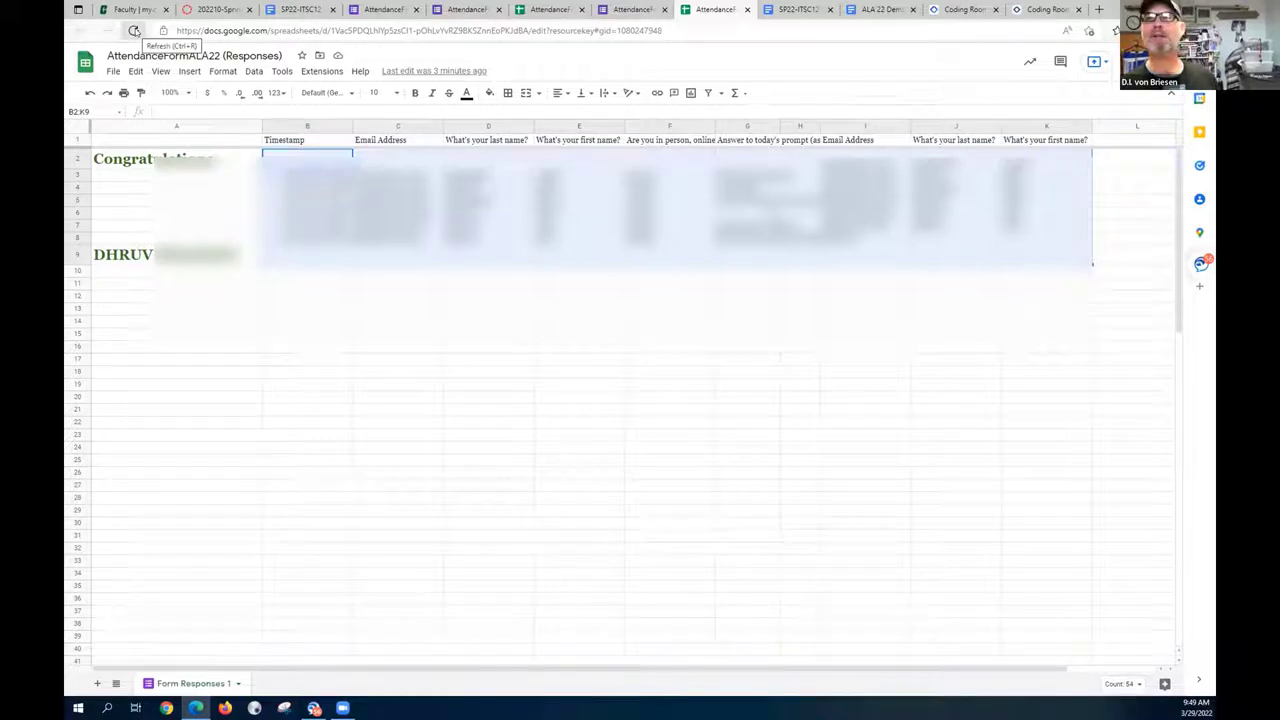
left_click(134, 30)
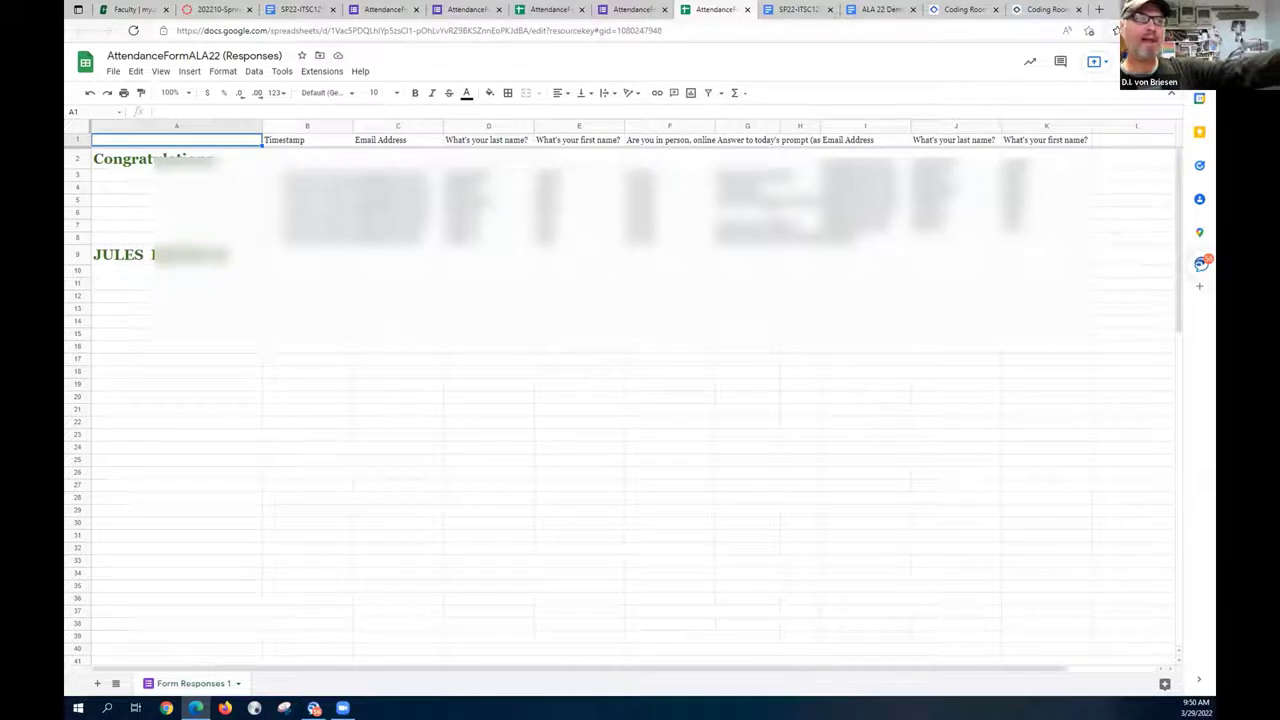
left_click(120, 254)
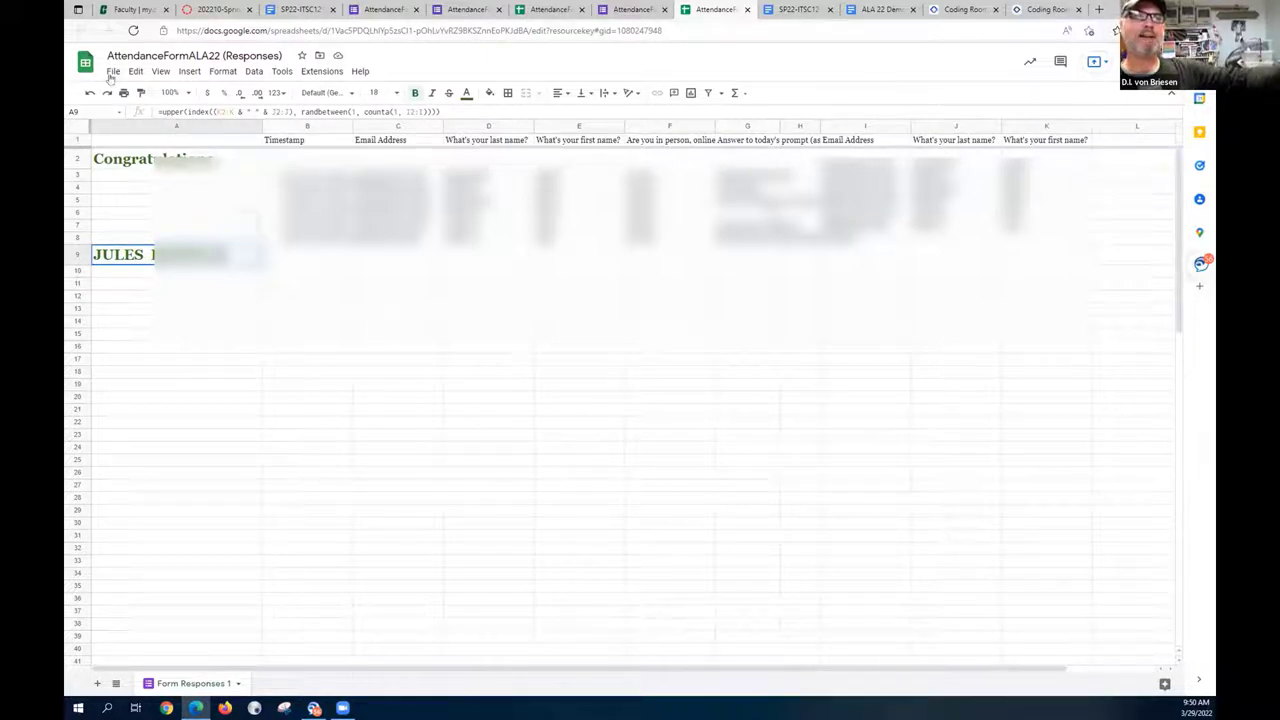
left_click(140, 199)
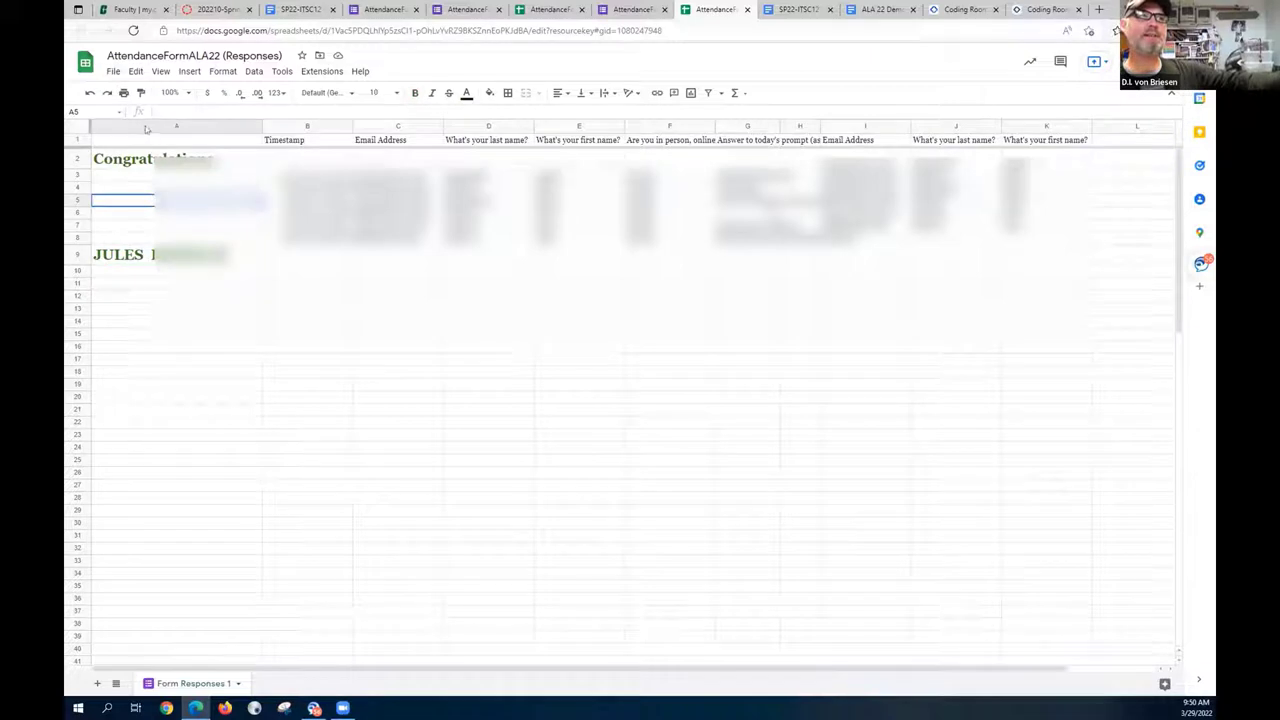
left_click(133, 30)
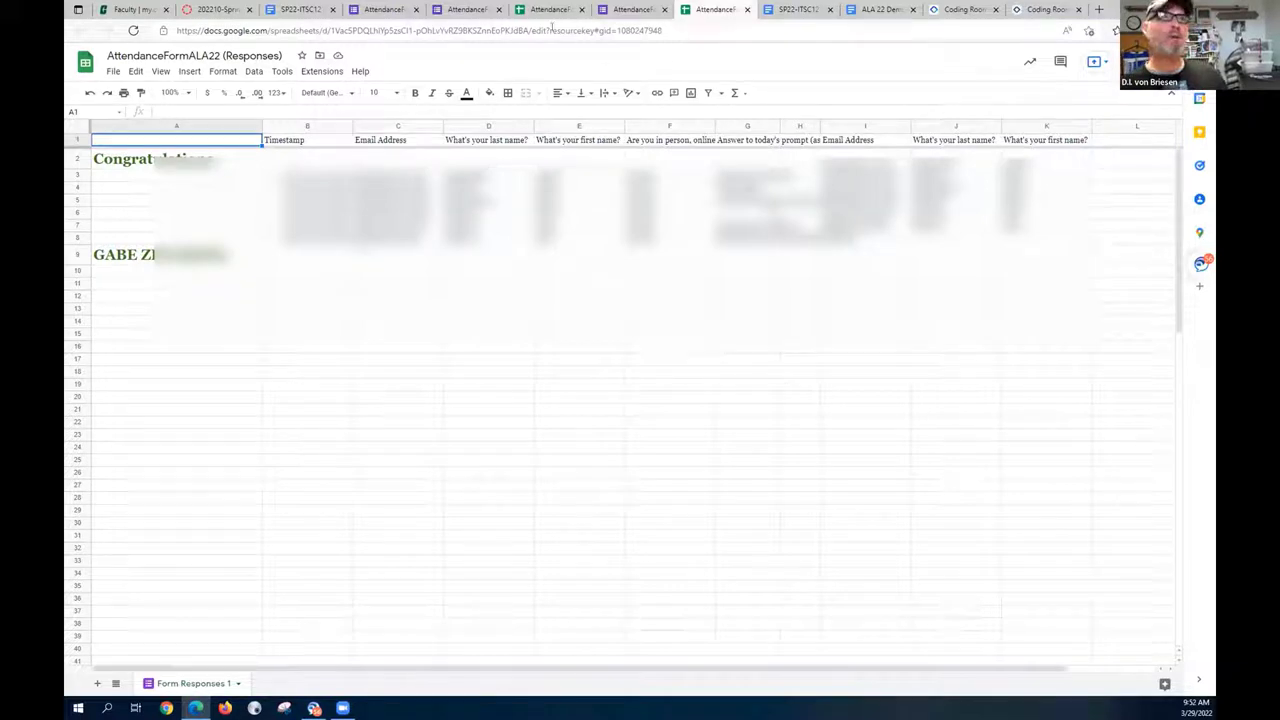
- Switch to the AttendanceForm1212-2022 response sheet and look through the February prompt answers in Form Responses 1
left_click(384, 9)
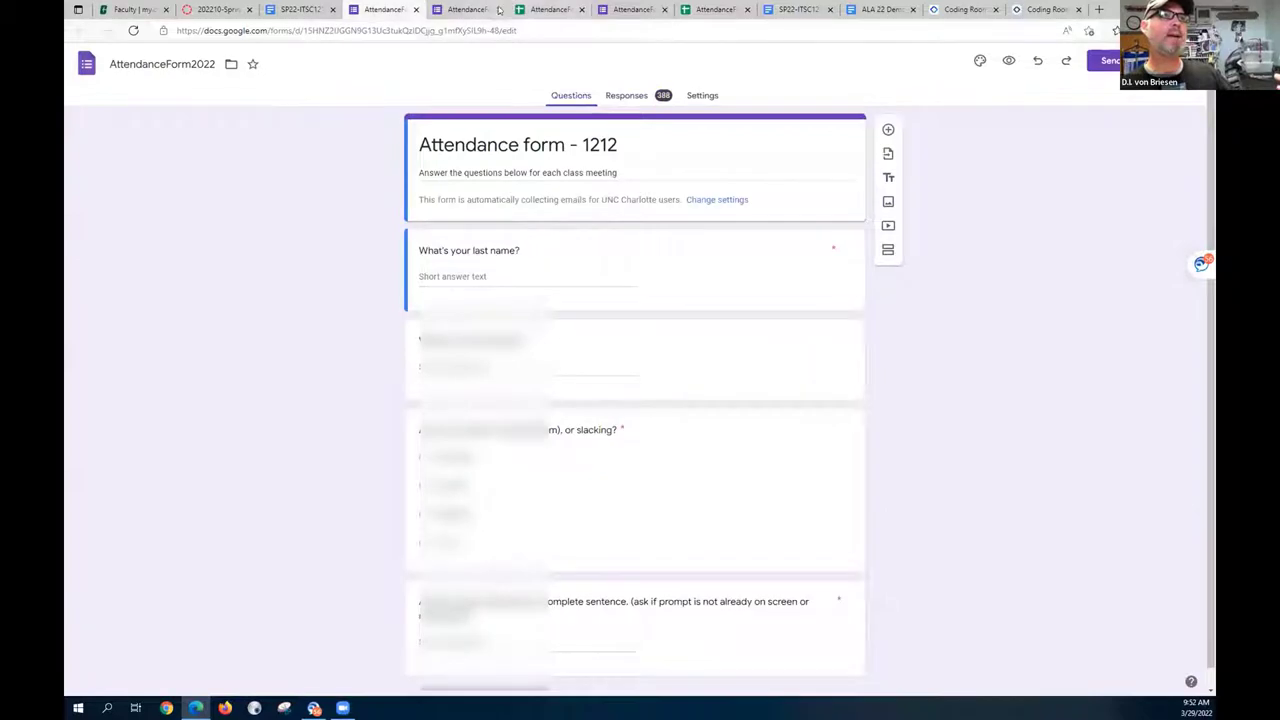
left_click(540, 9)
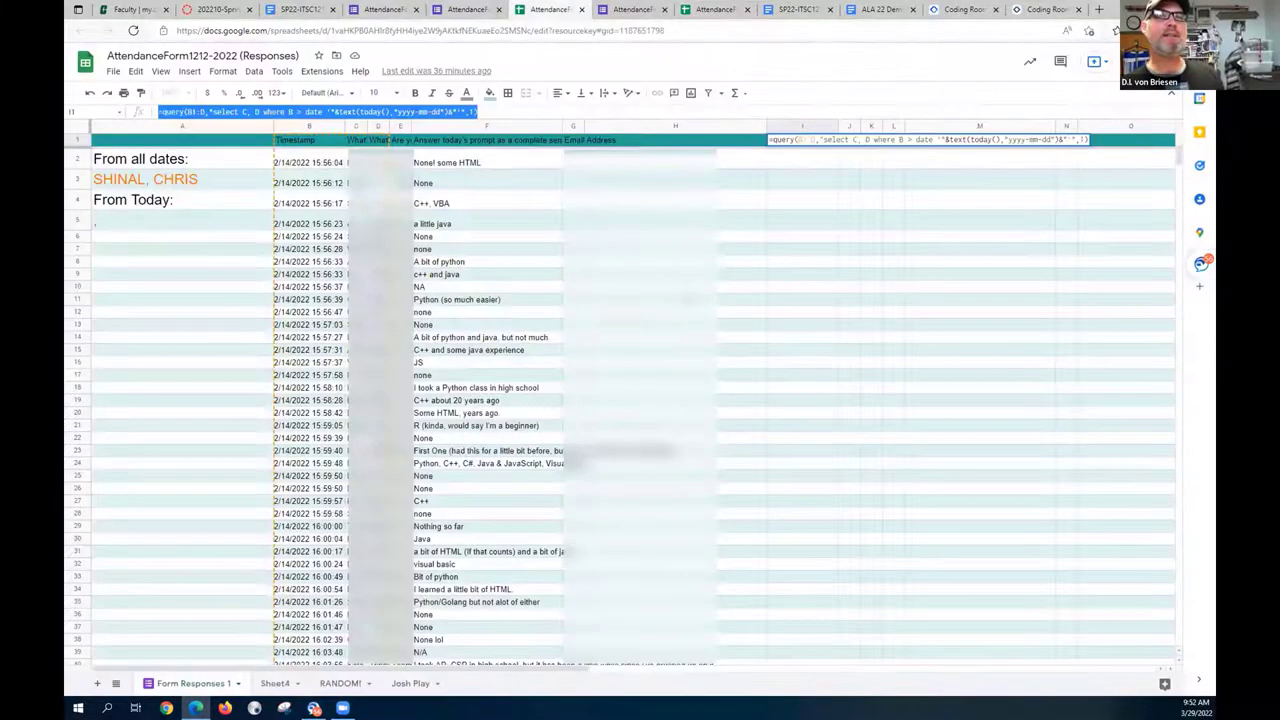
scroll(679, 260, "down", 10)
scroll(640, 400, "down", 6)
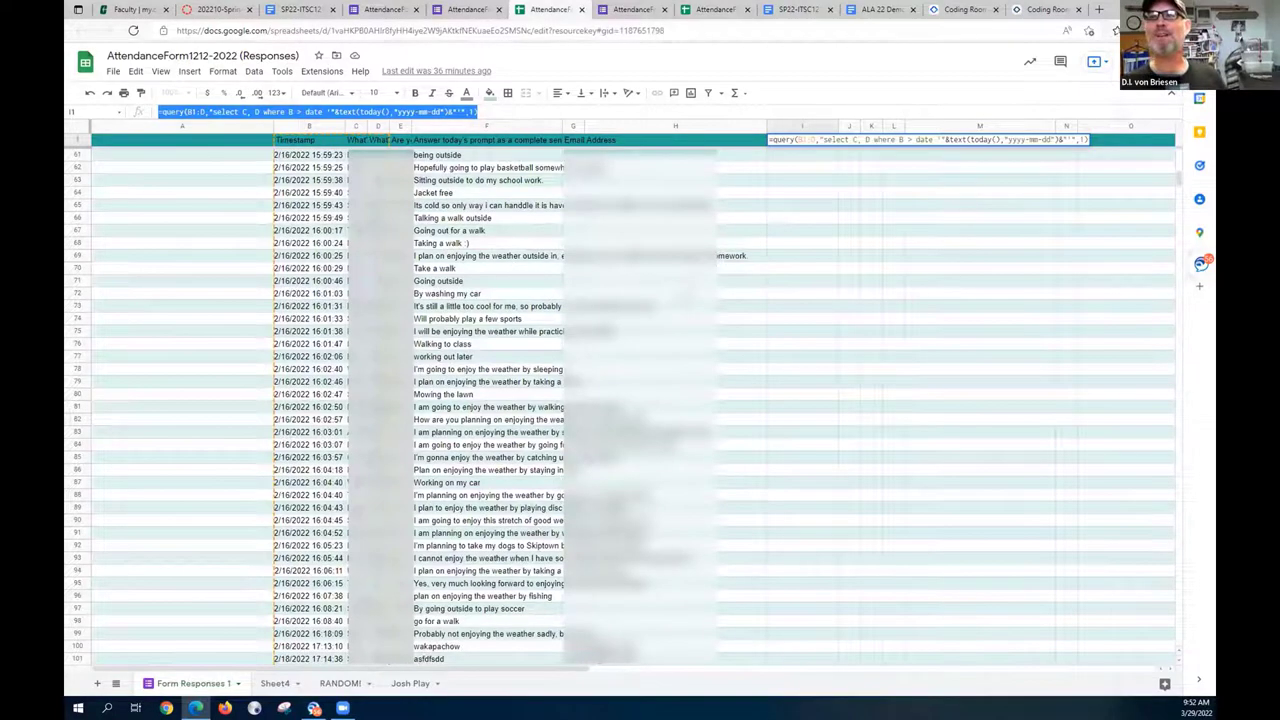
scroll(640, 400, "down", 4)
scroll(640, 400, "up", 9)
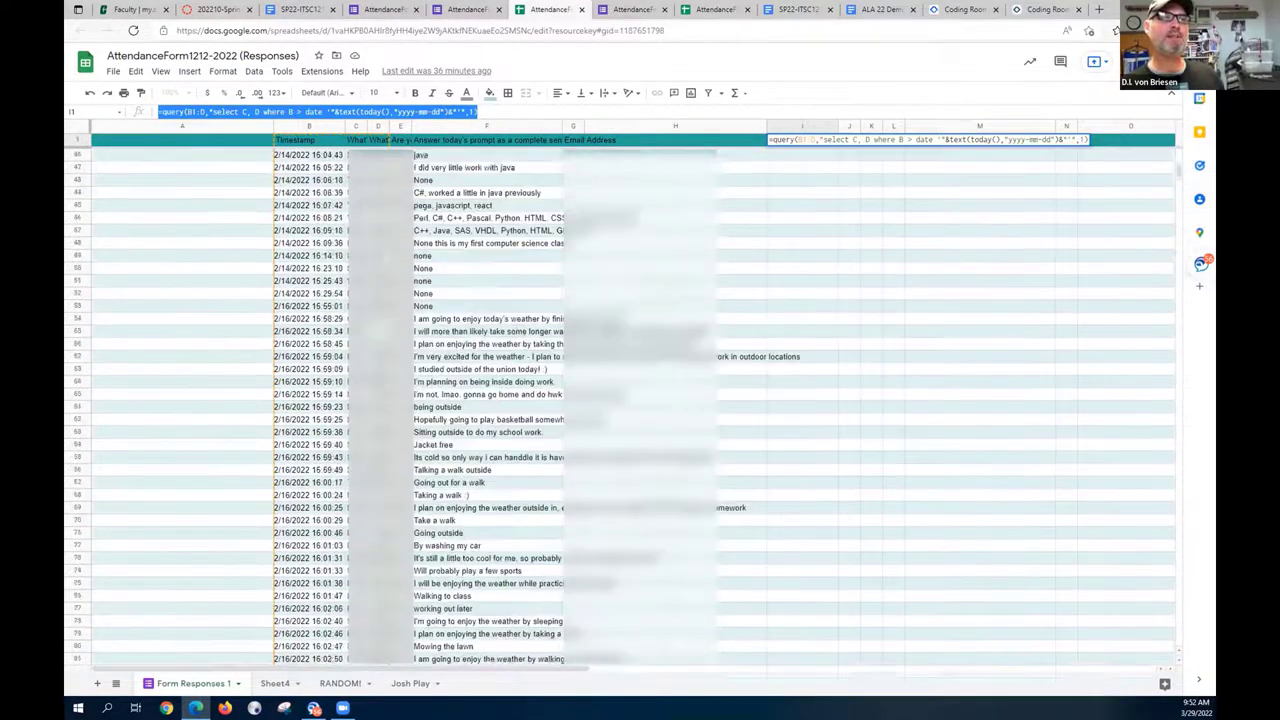
scroll(640, 400, "up", 15)
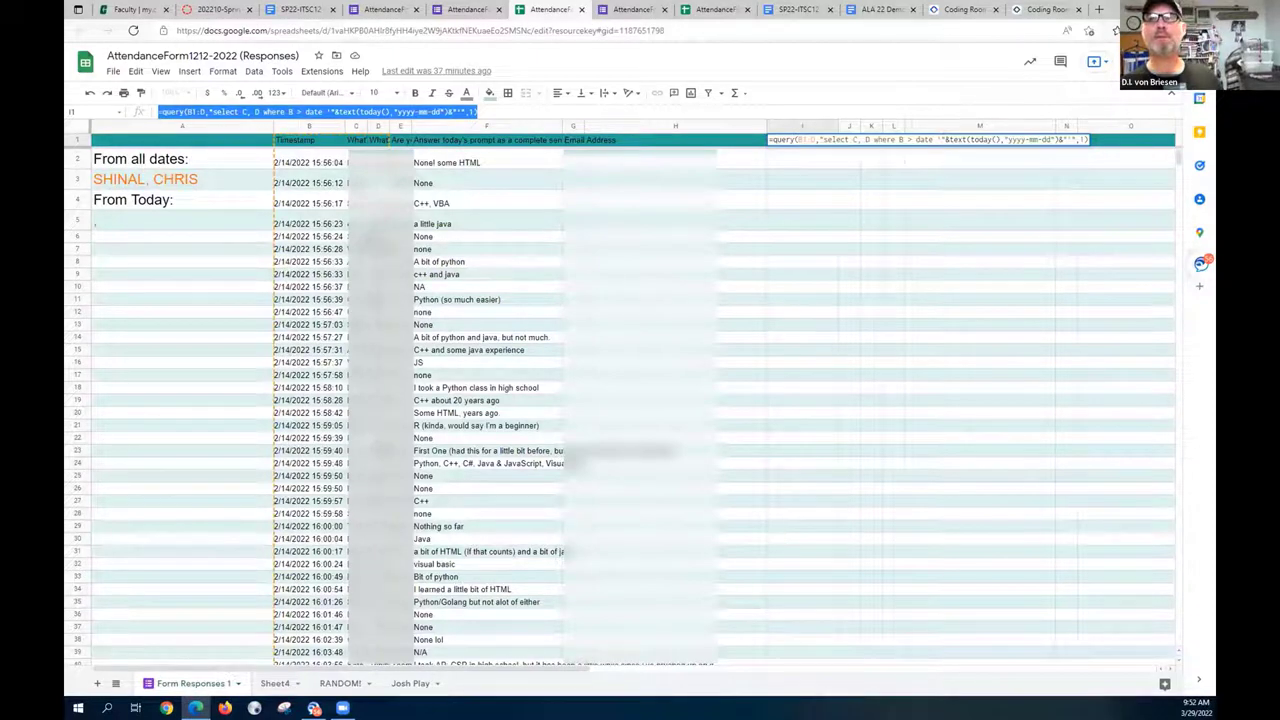
scroll(640, 400, "down", 12)
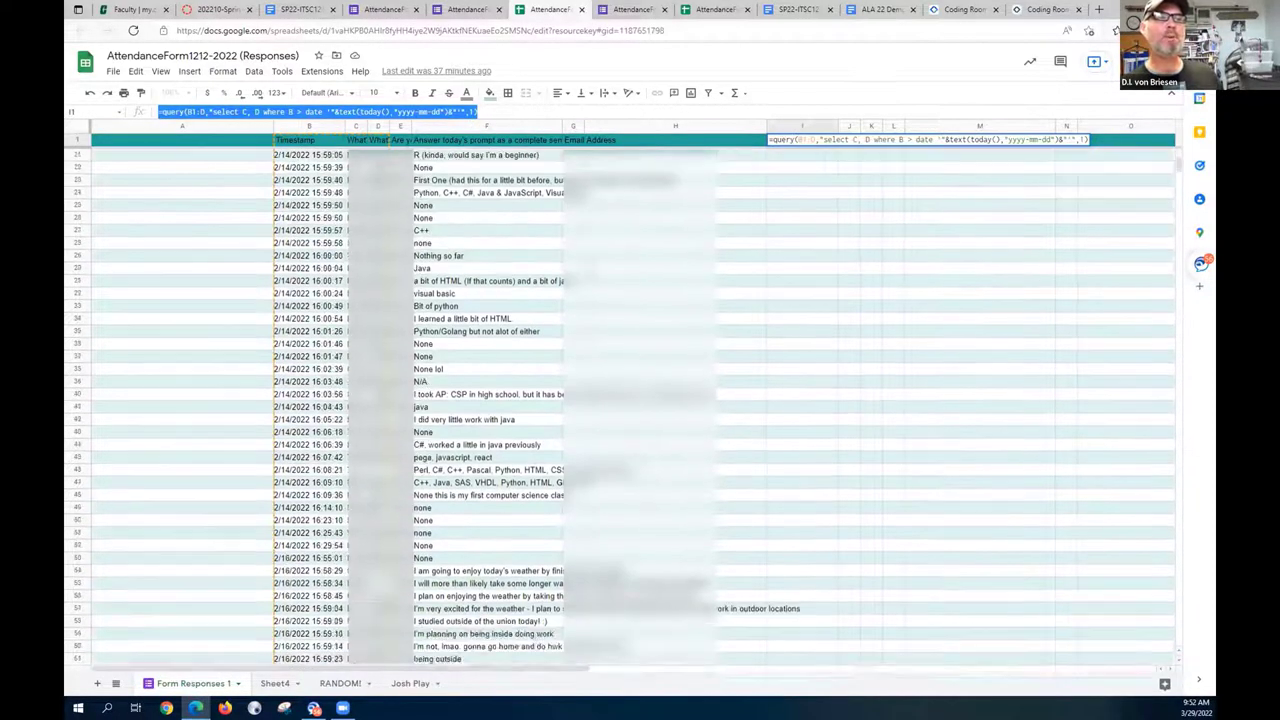
scroll(640, 400, "down", 15)
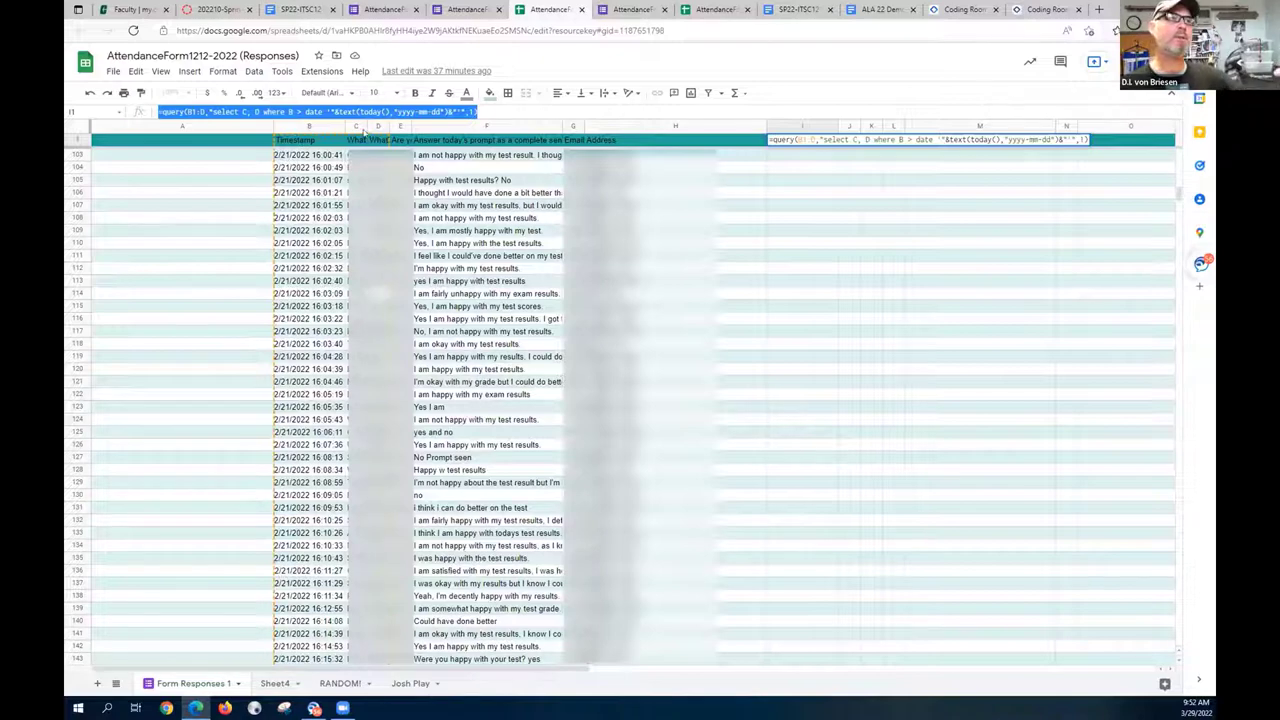
- Widen the "What's your last name?" column C moderately so the last names are readable
left_click_drag(367, 125, 470, 125)
left_click(400, 243)
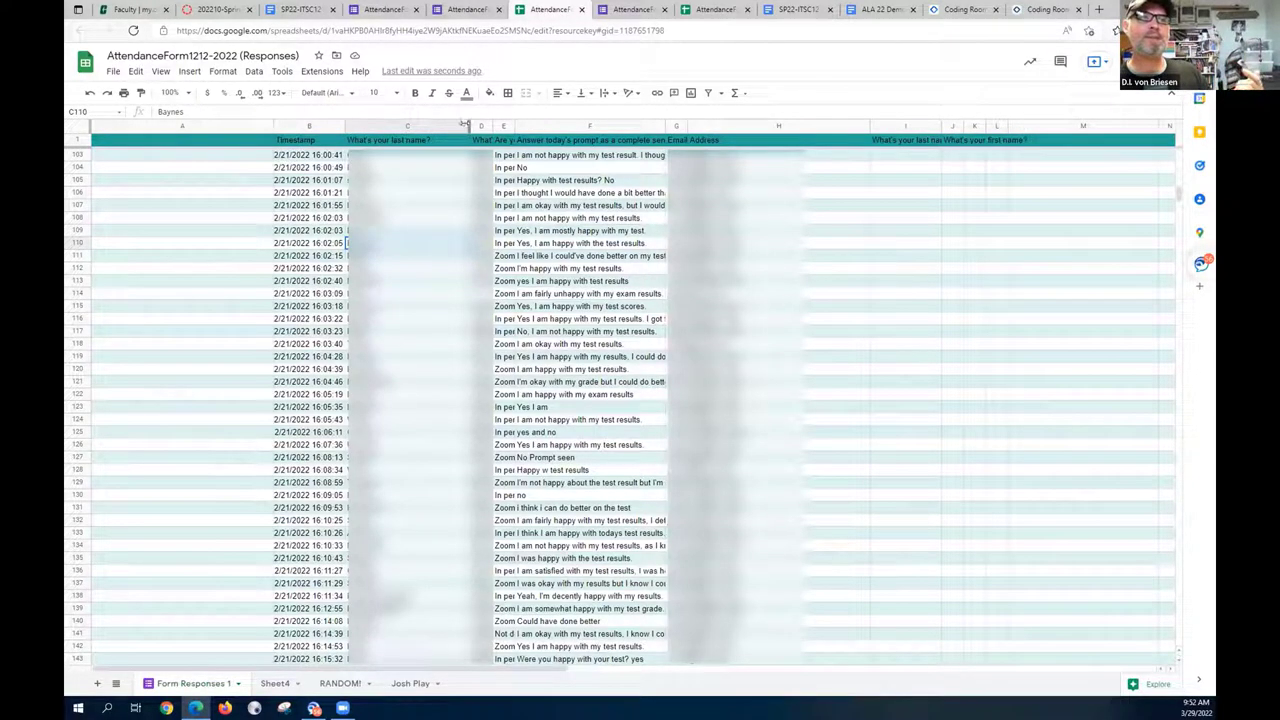
left_click_drag(469, 127, 402, 145)
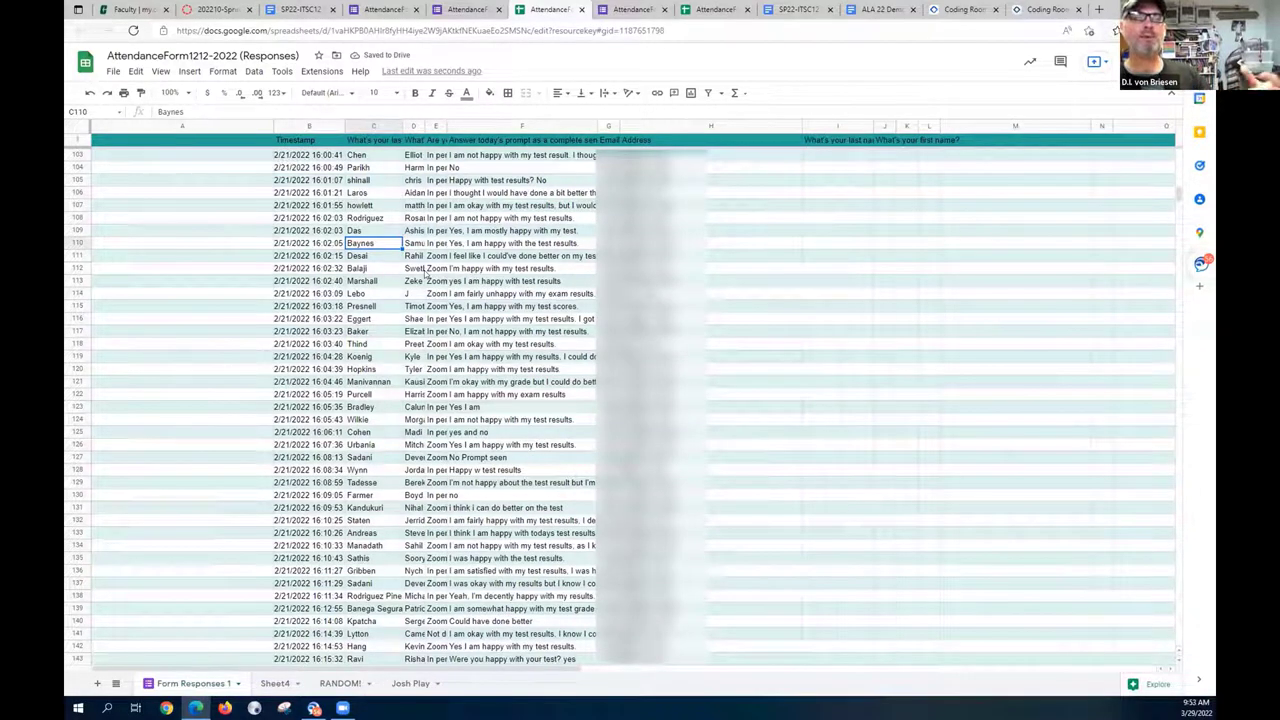
- Examine the submission timestamps of the 2/21/2022 responses and the answers that follow them
left_click(326, 320)
key("Down")
key("Down")
key("Down")
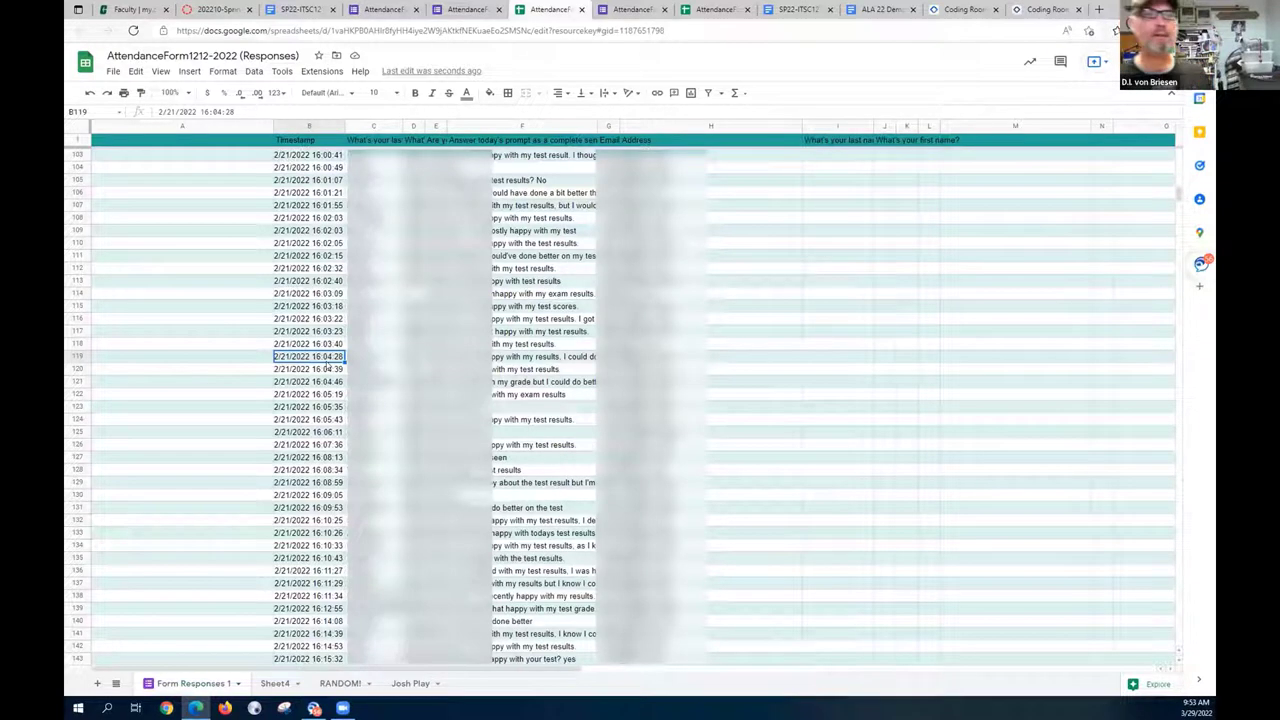
scroll(327, 375, "down", 5)
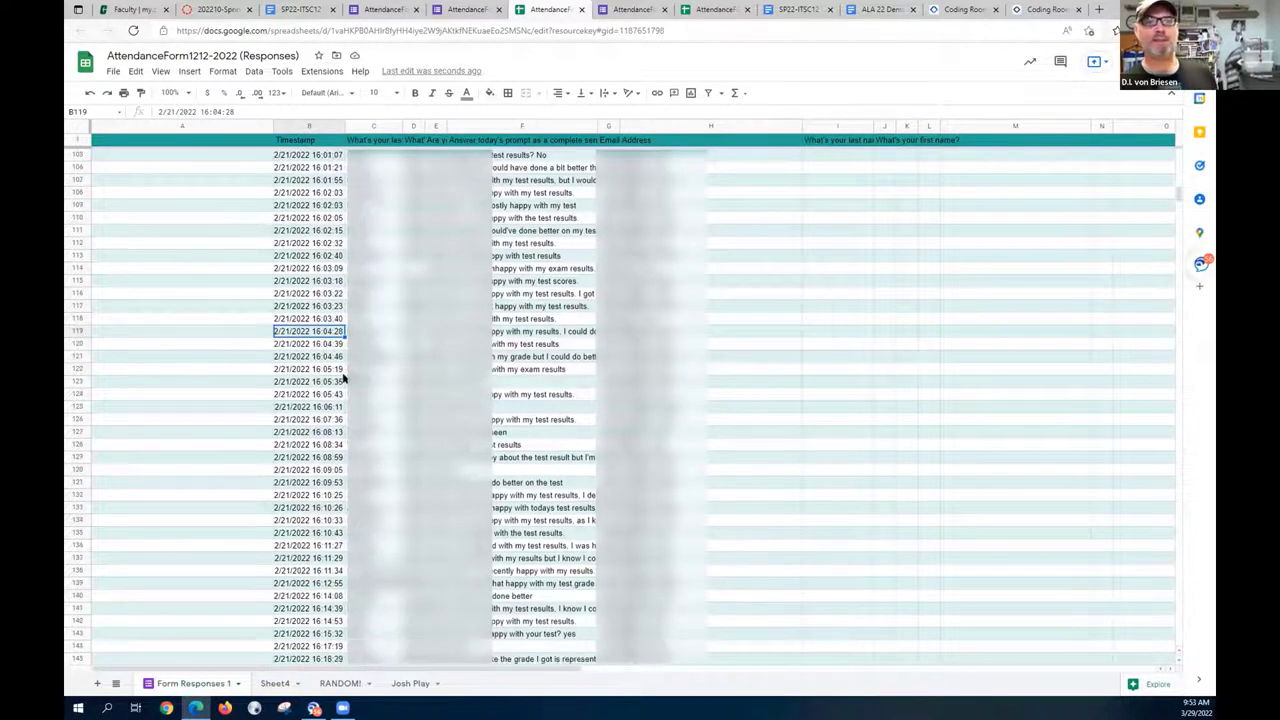
scroll(503, 241, "up", 7)
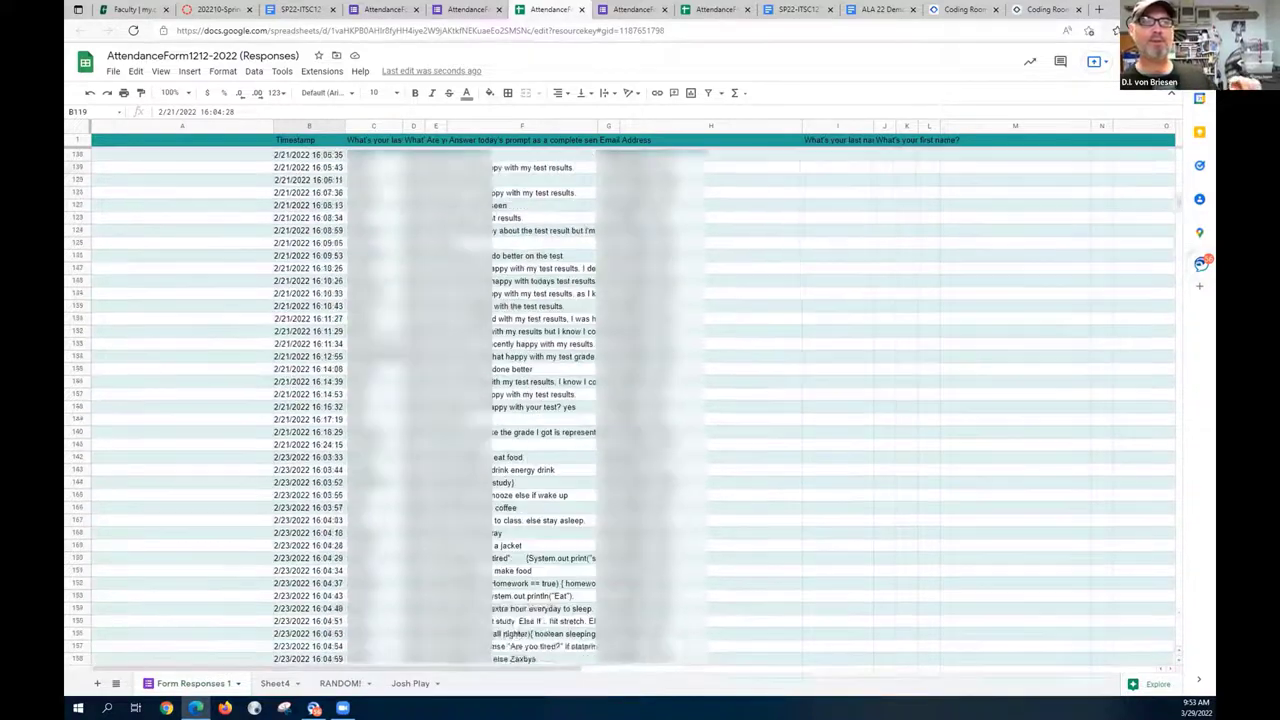
- Look through the dated prompt answers in the AttendanceForm1212-2022 responses, from the 2/14/2022 entries to those of 3/21/2022
scroll(503, 241, "up", 7)
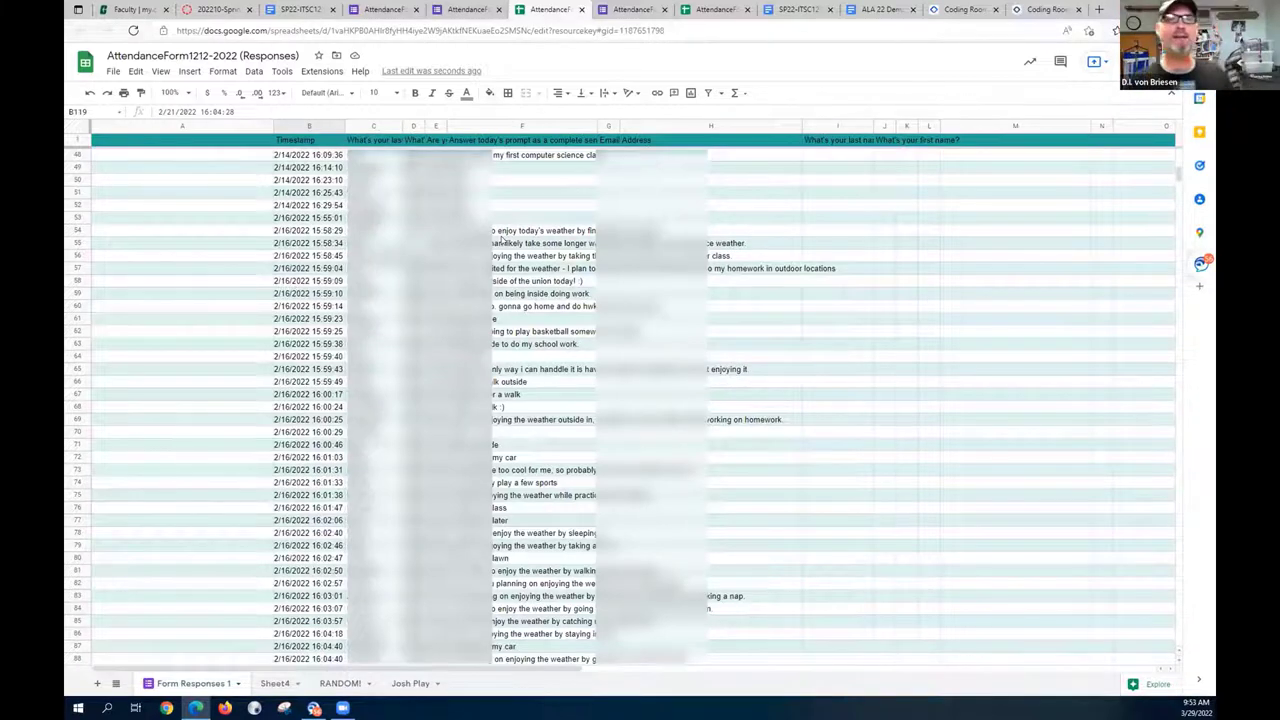
scroll(502, 242, "down", 7)
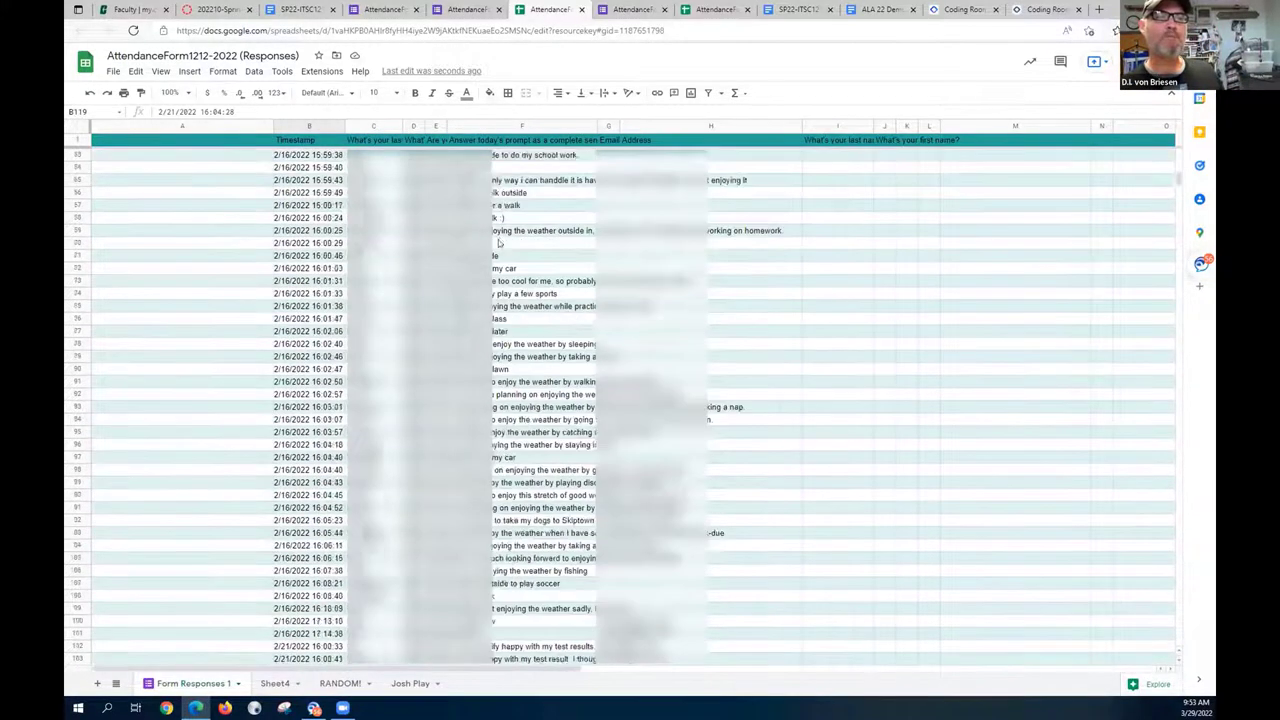
scroll(502, 242, "down", 9)
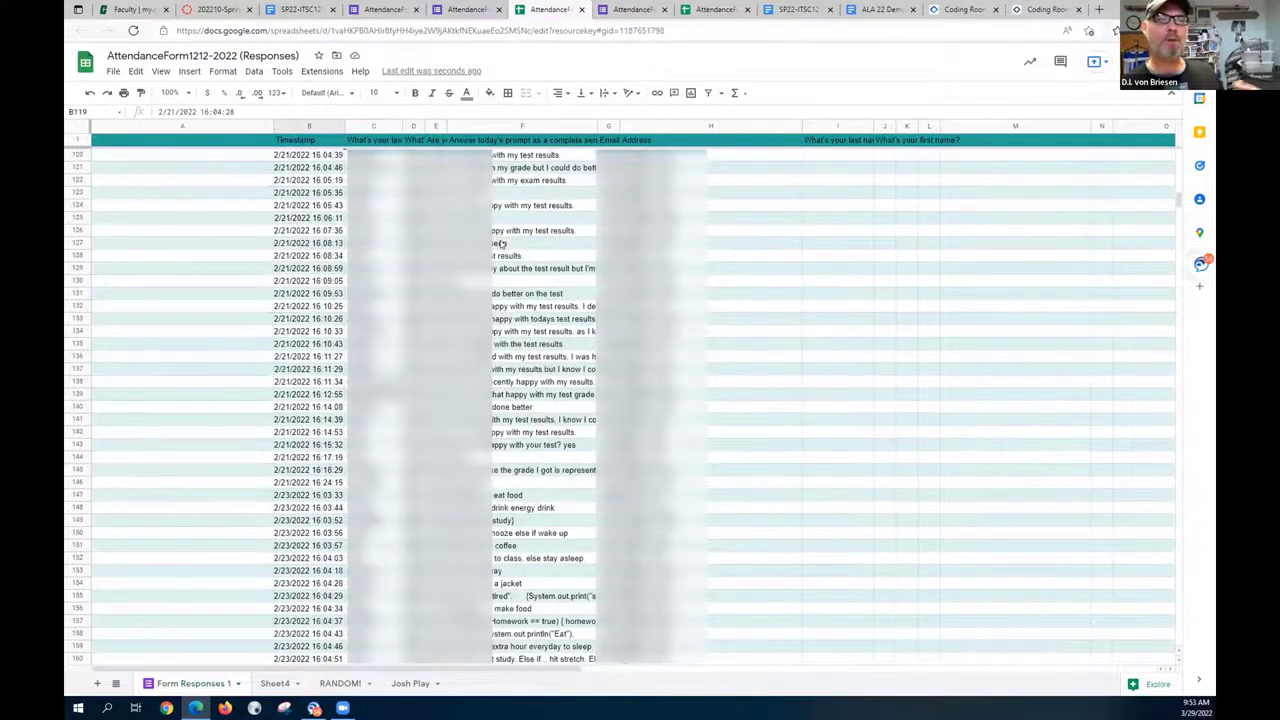
scroll(502, 242, "down", 5)
scroll(505, 250, "down", 12)
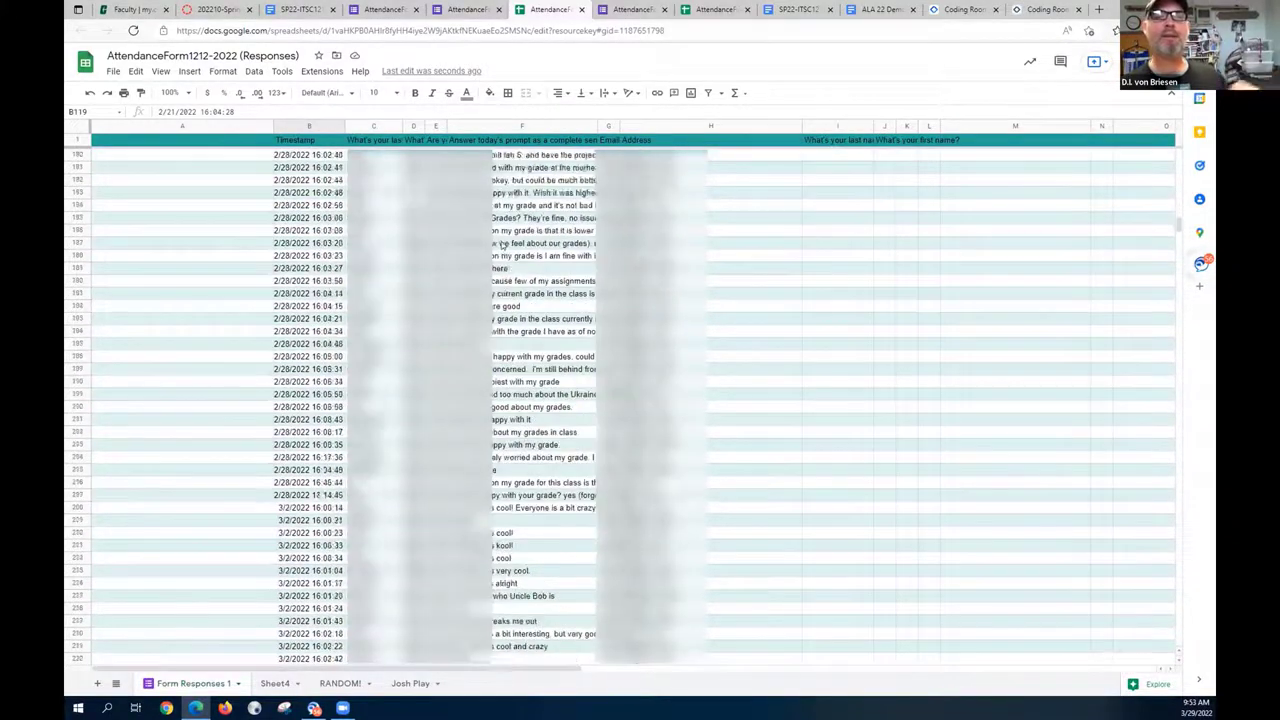
scroll(509, 279, "down", 5)
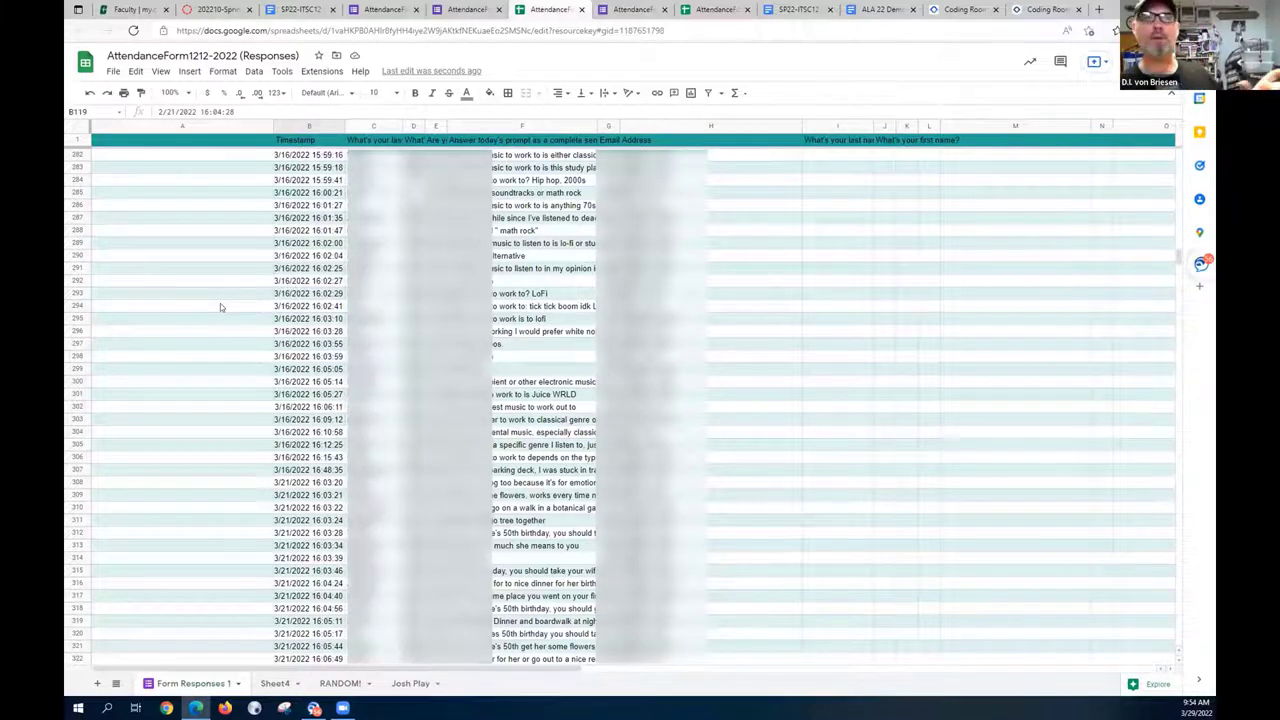
scroll(282, 218, "up", 5)
scroll(282, 218, "up", 13)
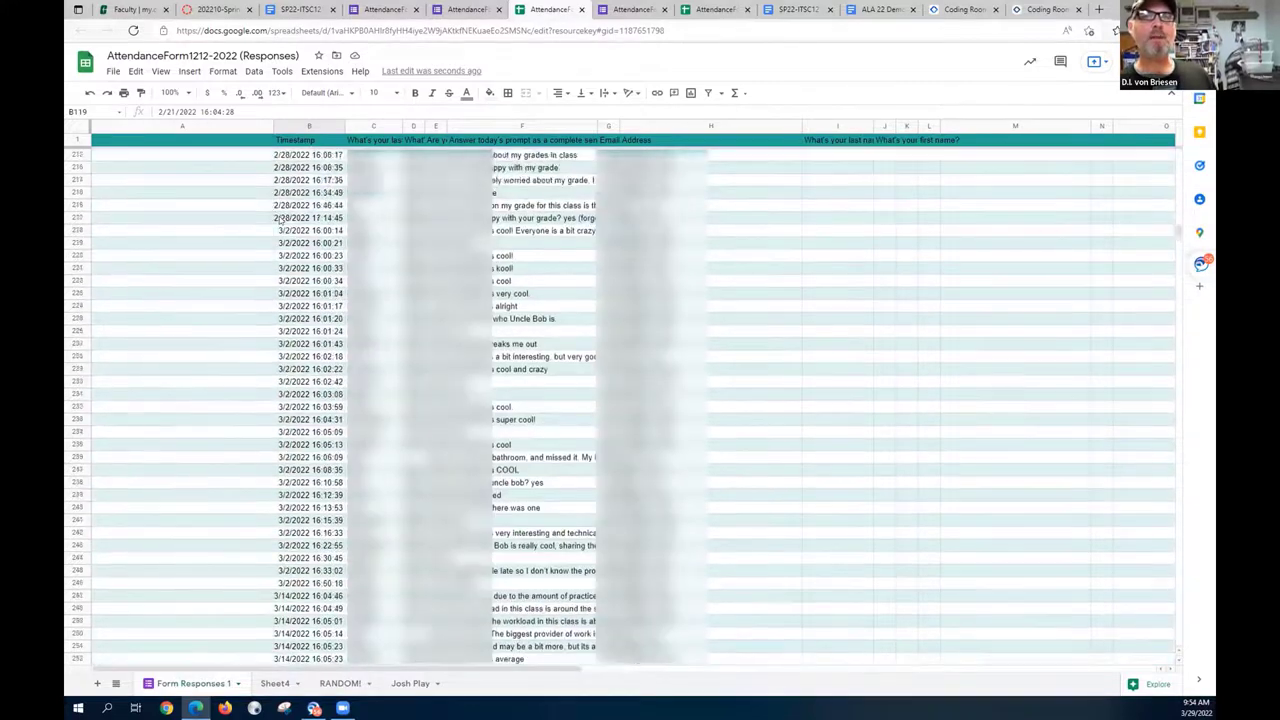
scroll(282, 218, "up", 14)
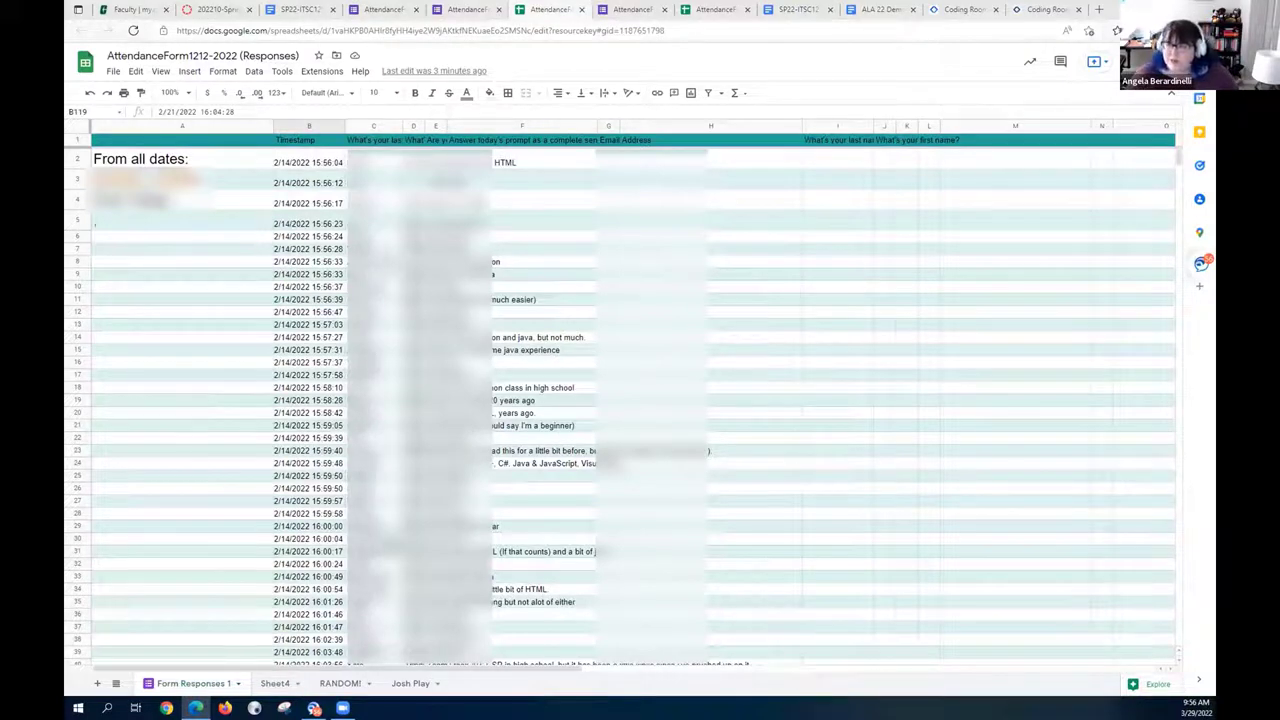
- Switch to the AttendanceFormALA22 response sheet and reload it several times to redraw the random student
left_click(712, 12)
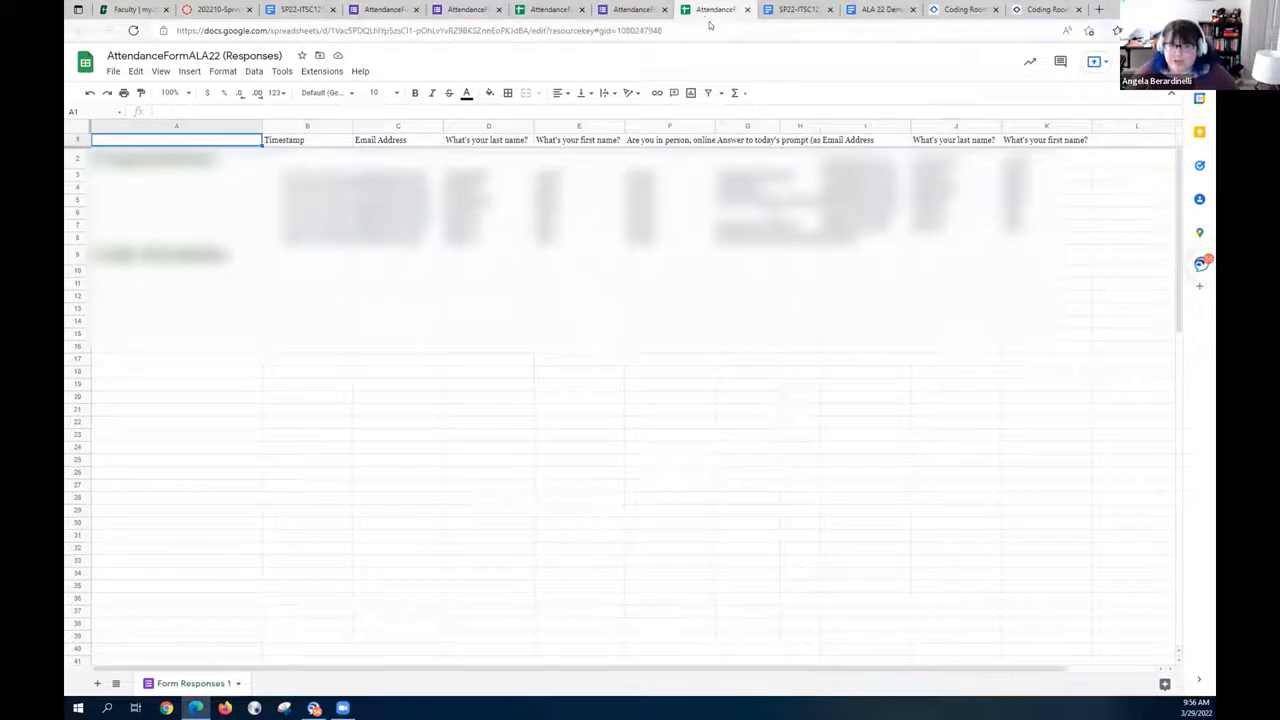
left_click(133, 30)
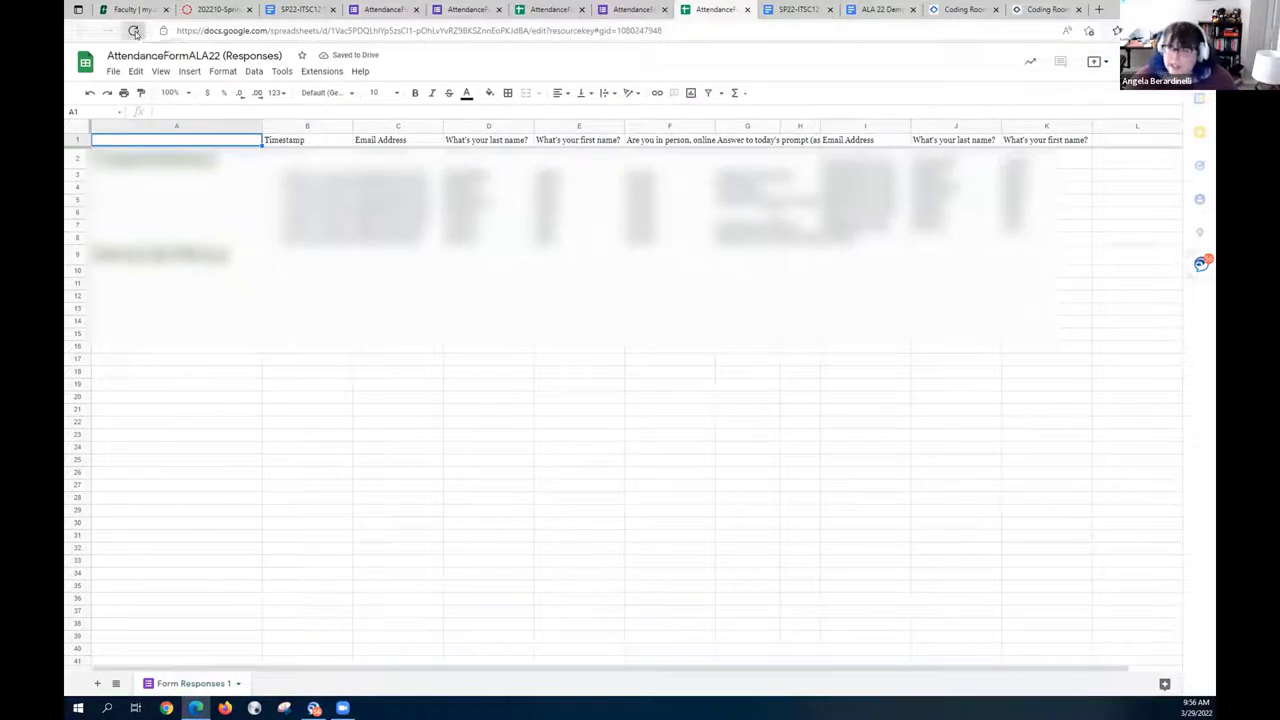
left_click(133, 30)
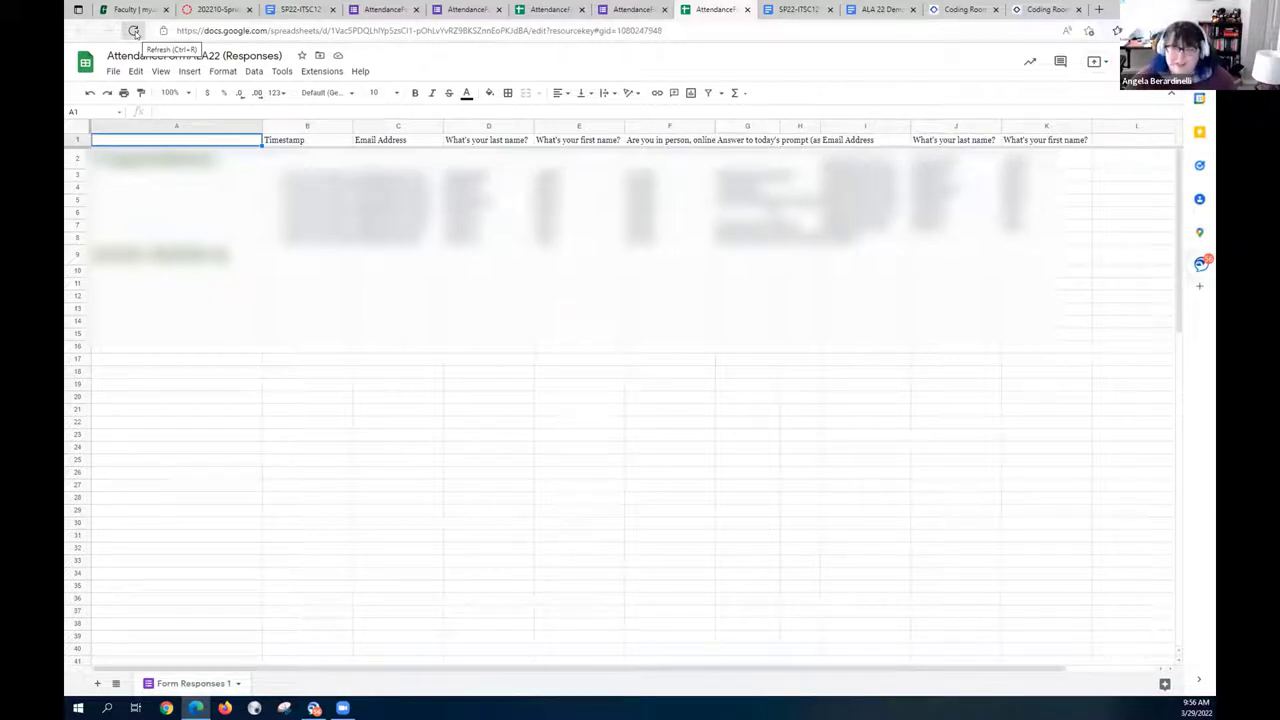
left_click(134, 31)
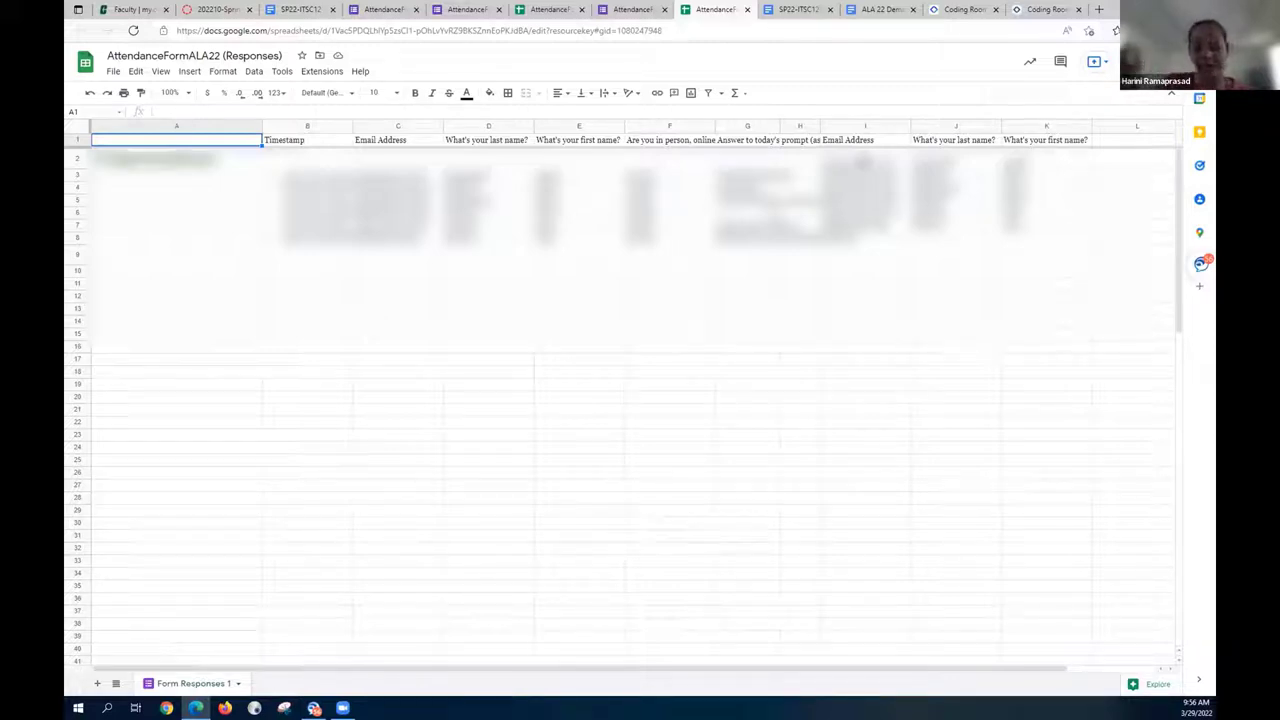
- Widen the prompt answer column G moderately and column H to a similar width in the AttendanceFormALA22 response sheet
left_click_drag(818, 124, 944, 124)
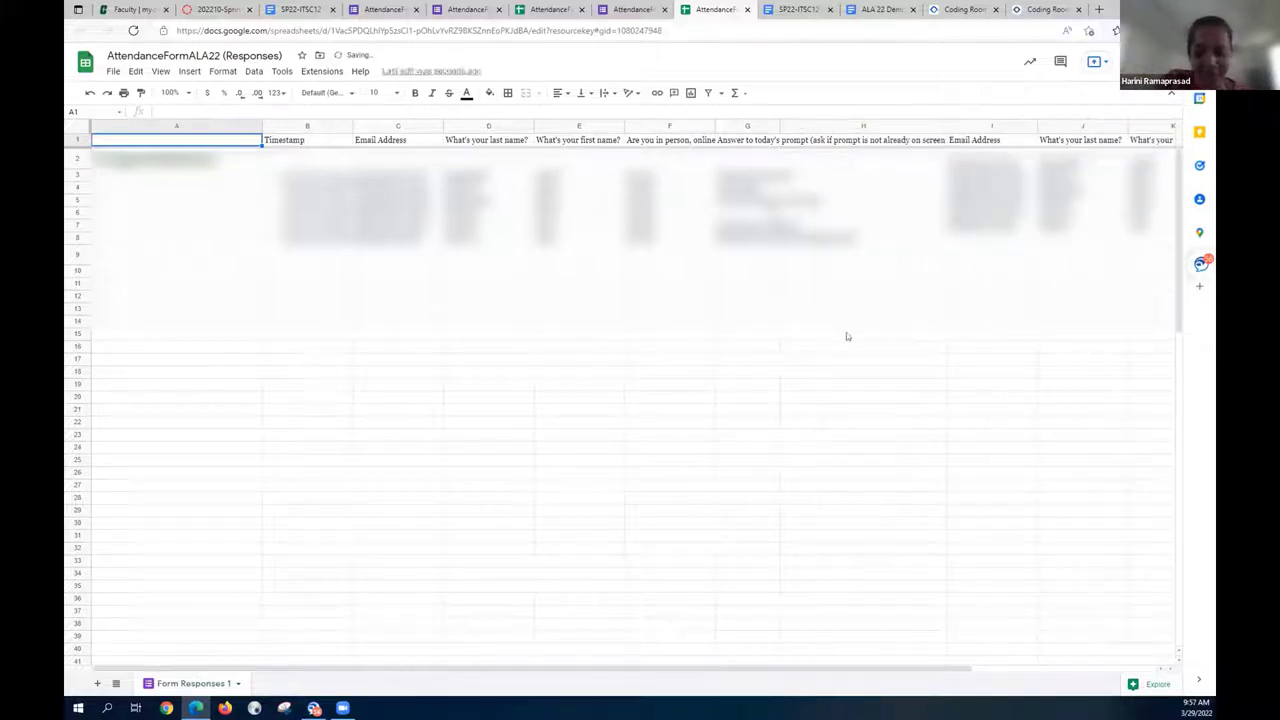
double_click(779, 126)
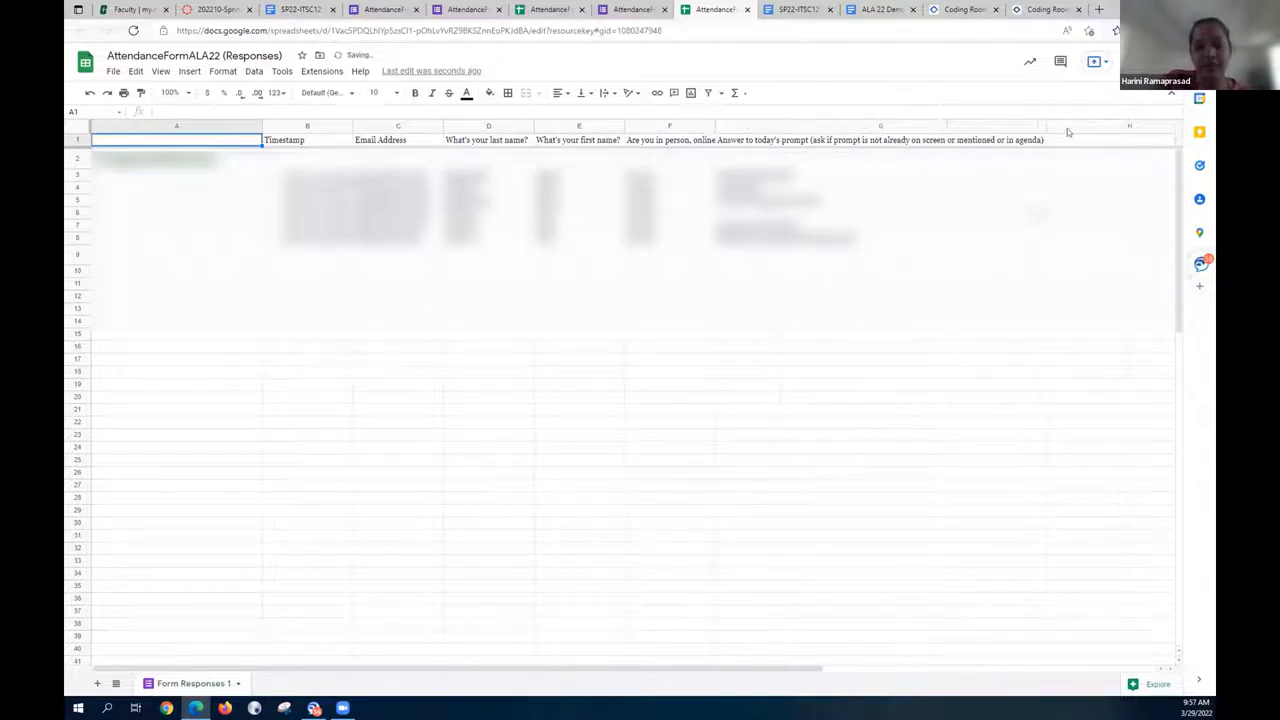
left_click_drag(1042, 127, 872, 127)
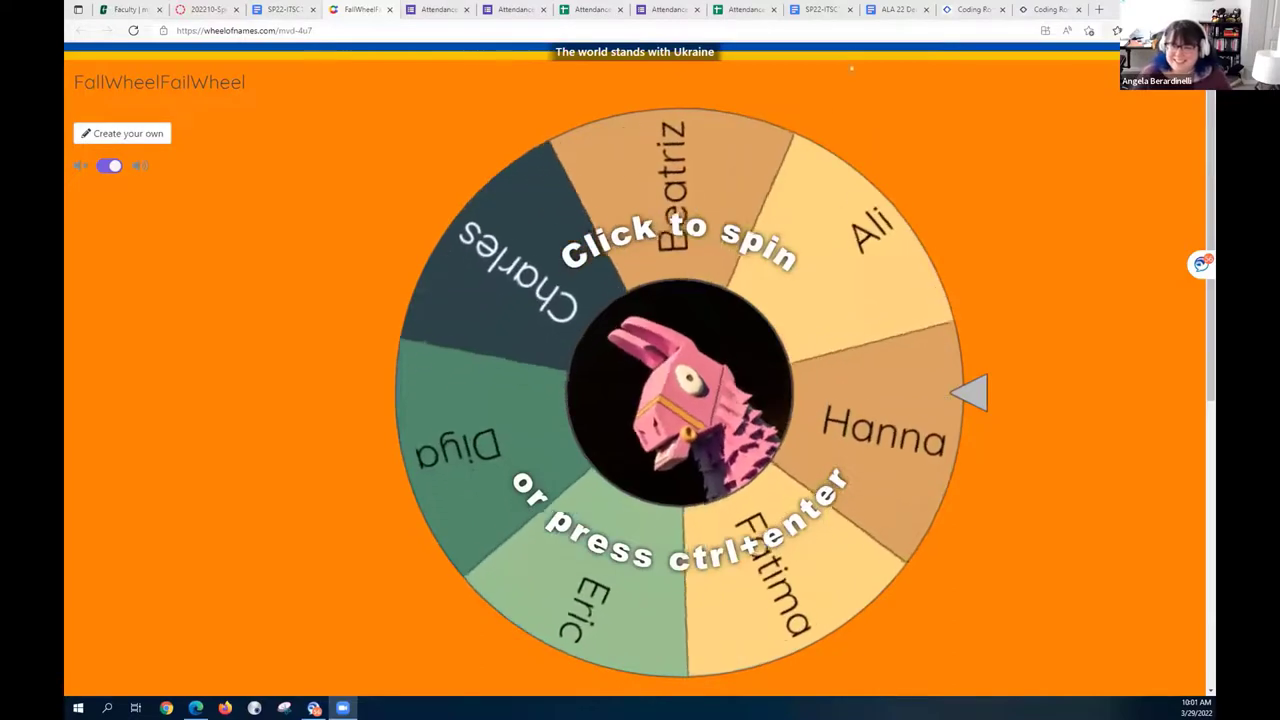
- Copy the respondents' last and first names in D3:E8 of the AttendanceFormALA22 response sheet
left_click(656, 12)
left_click(750, 9)
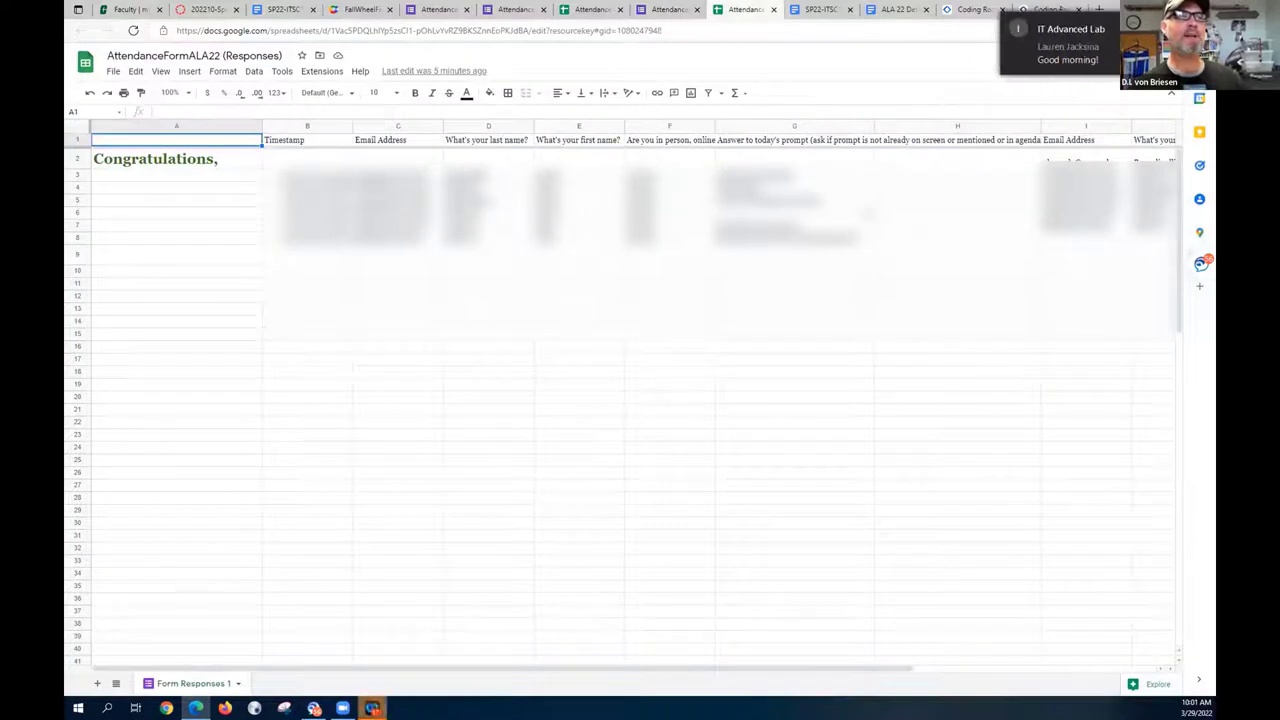
left_click_drag(488, 175, 595, 242)
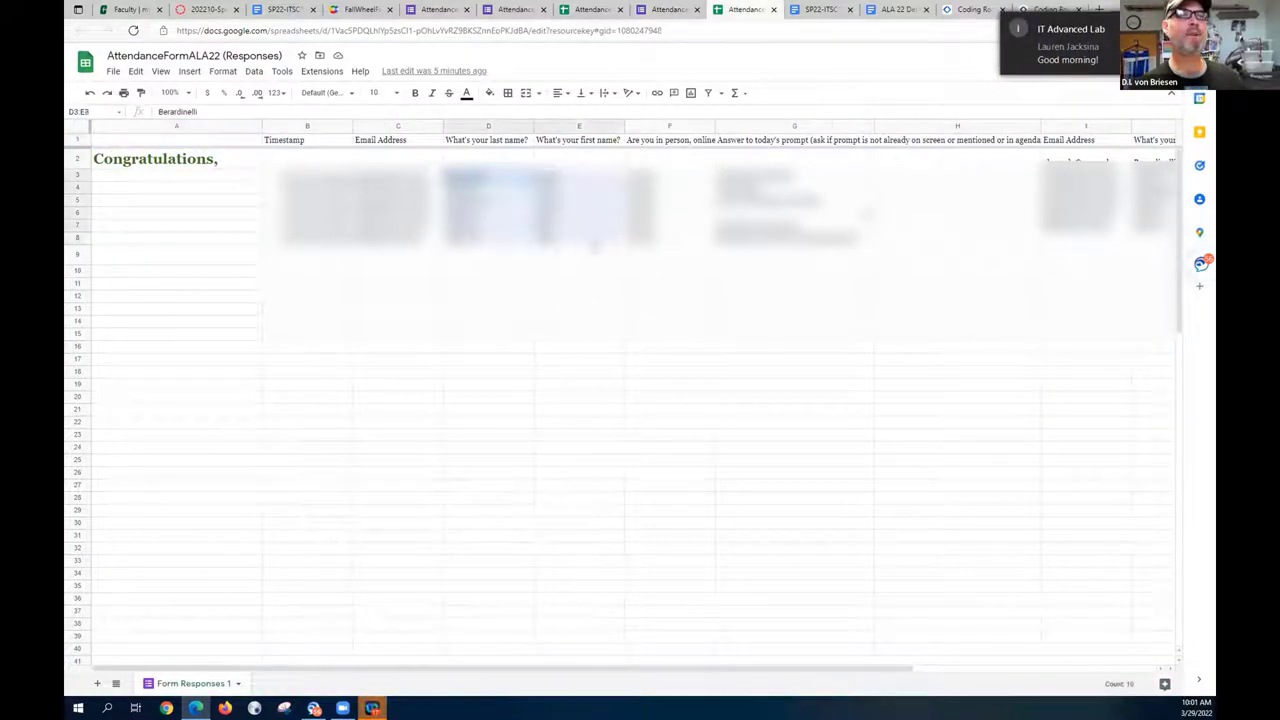
right_click(585, 190)
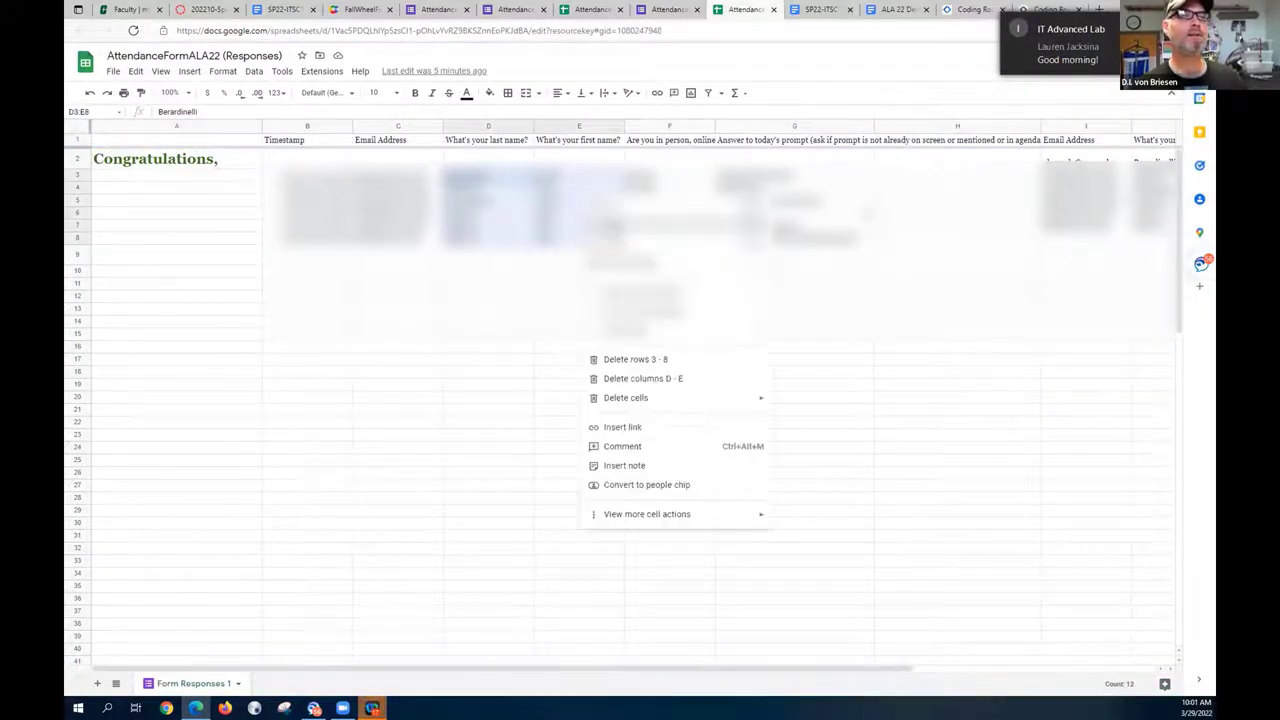
left_click(620, 213)
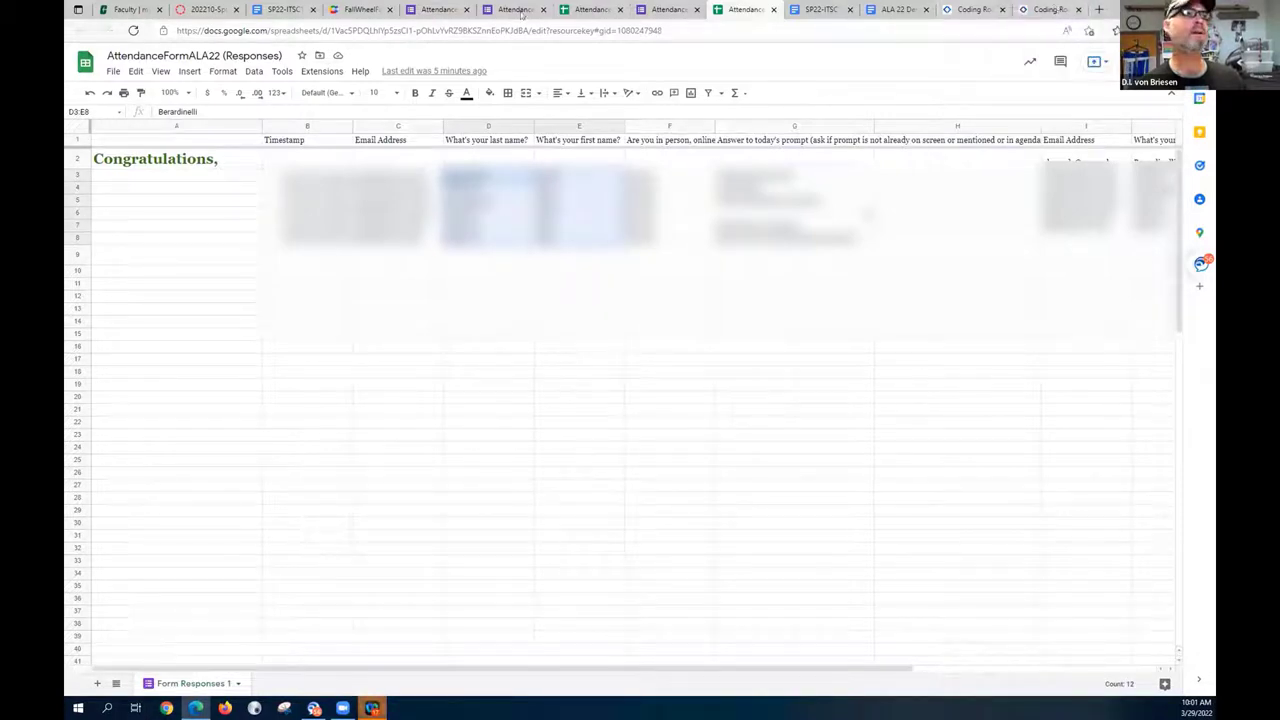
- Replace the sample entries of a new wheelofnames.com wheel with the copied respondent names and spin it once, keeping the winner in the list
left_click(364, 10)
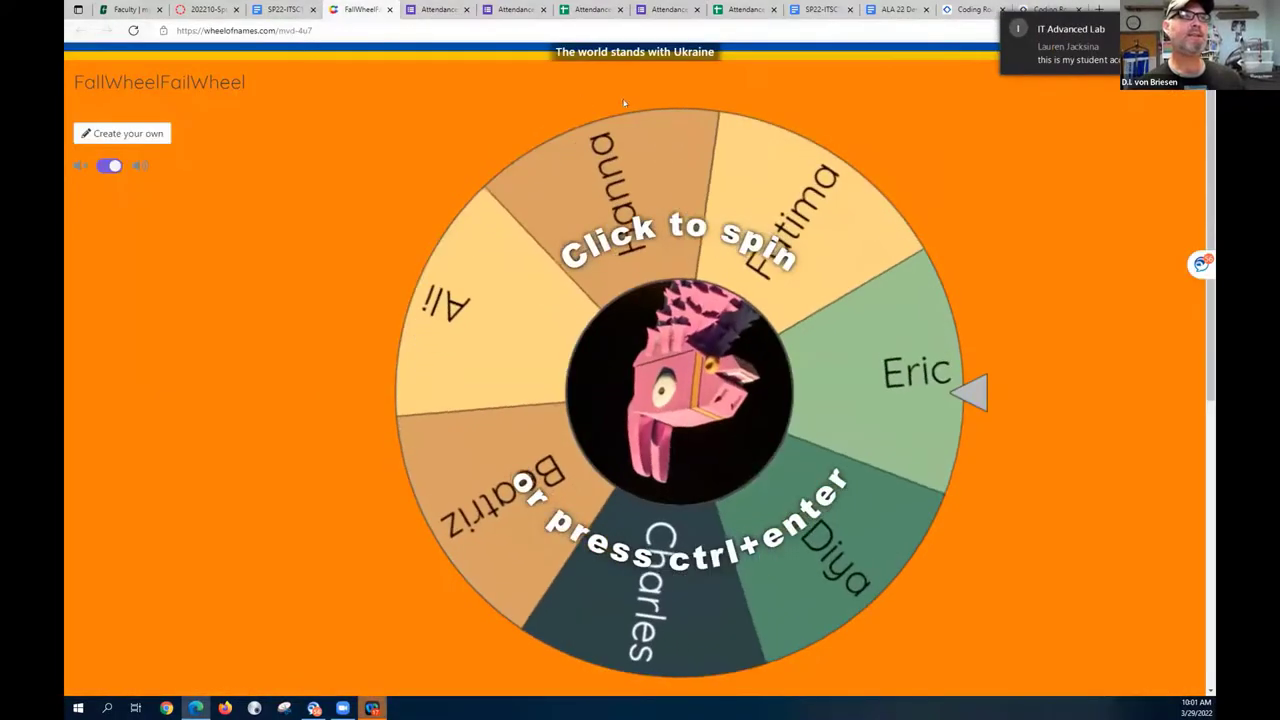
left_click(122, 133)
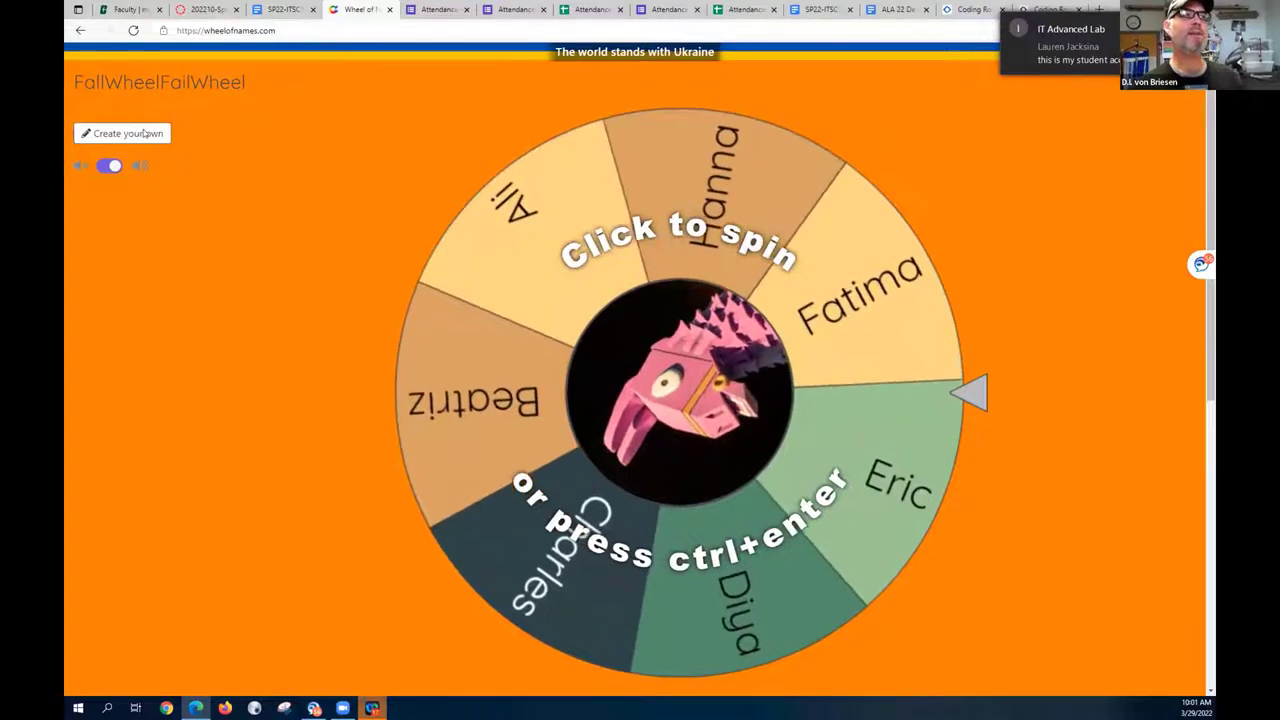
left_click_drag(972, 285, 904, 140)
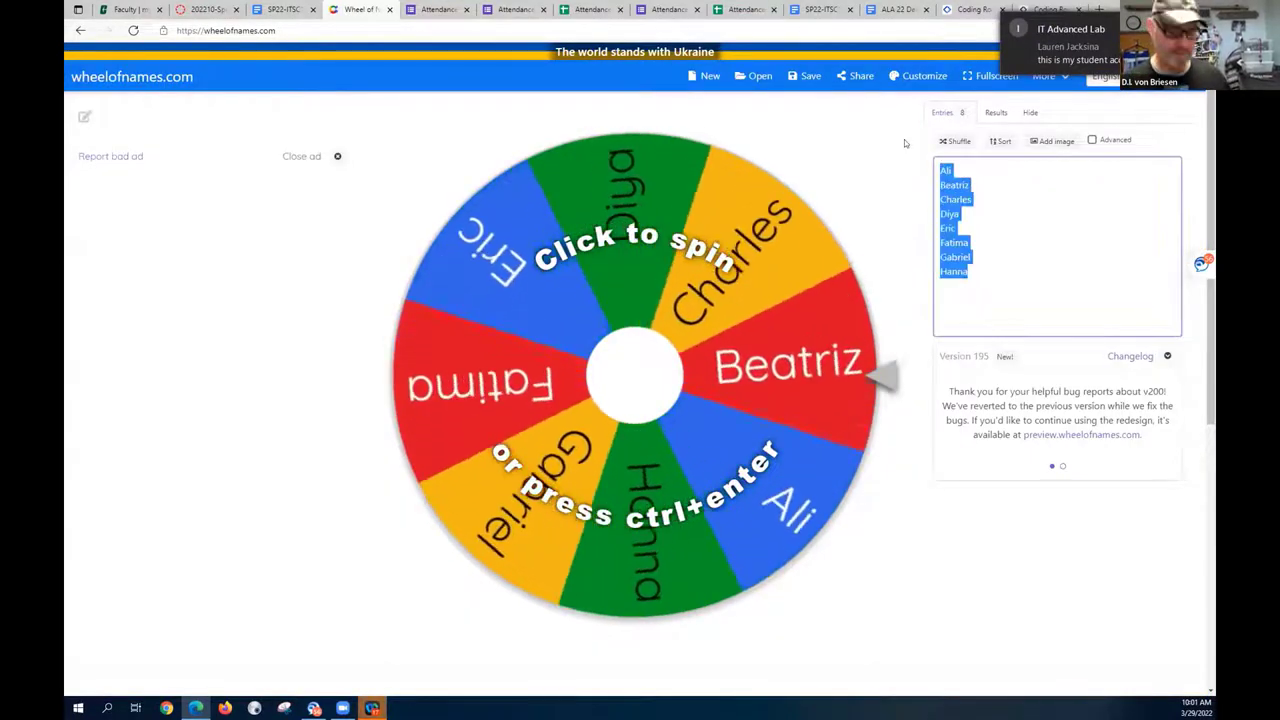
key("ctrl+v")
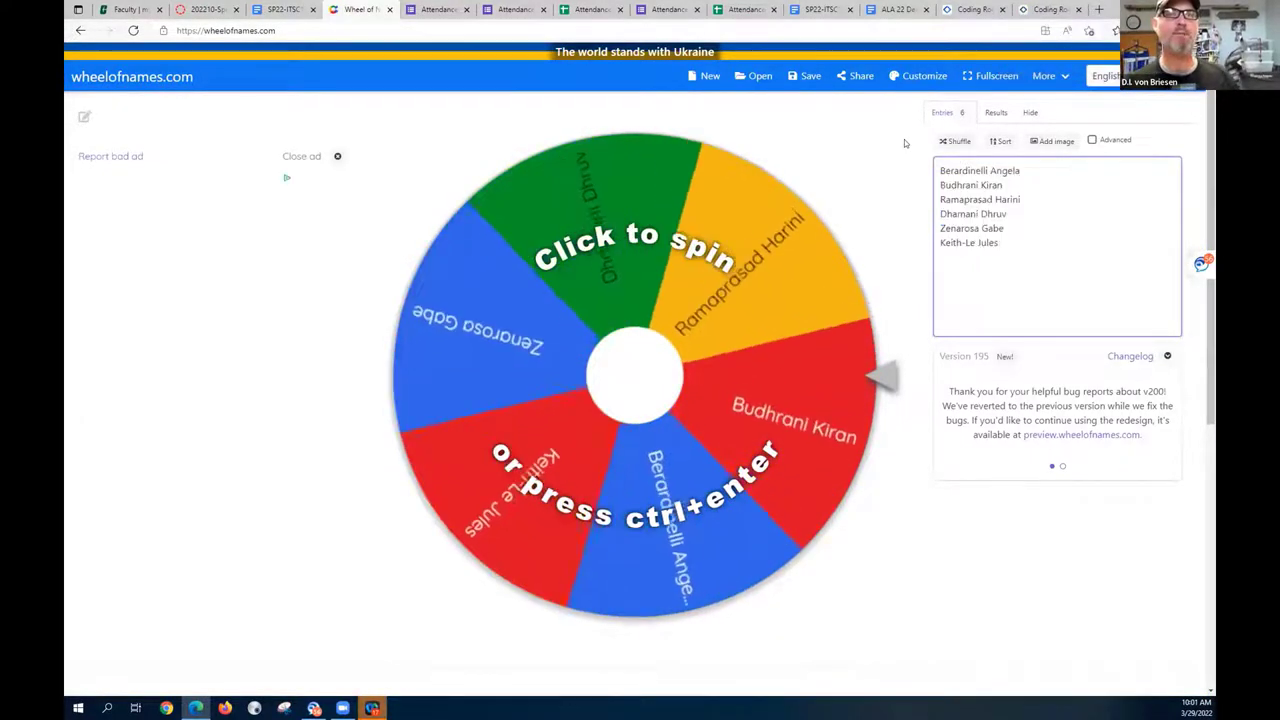
left_click(683, 390)
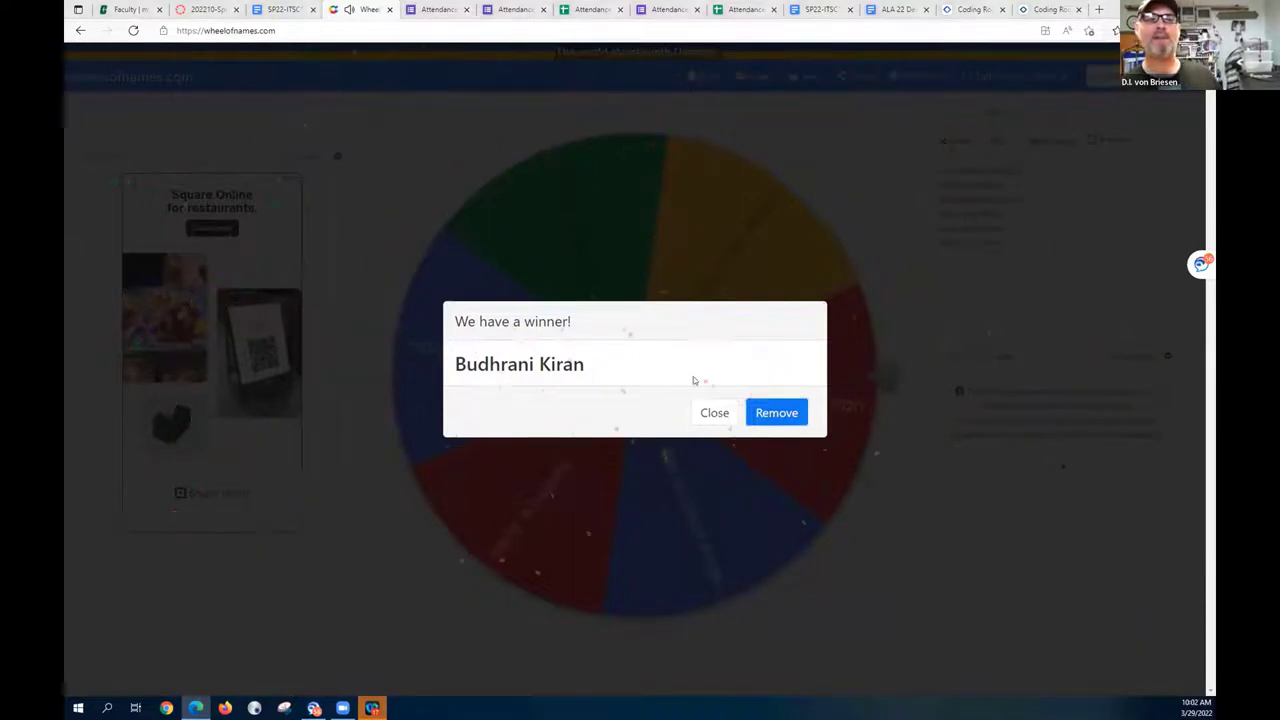
left_click(714, 413)
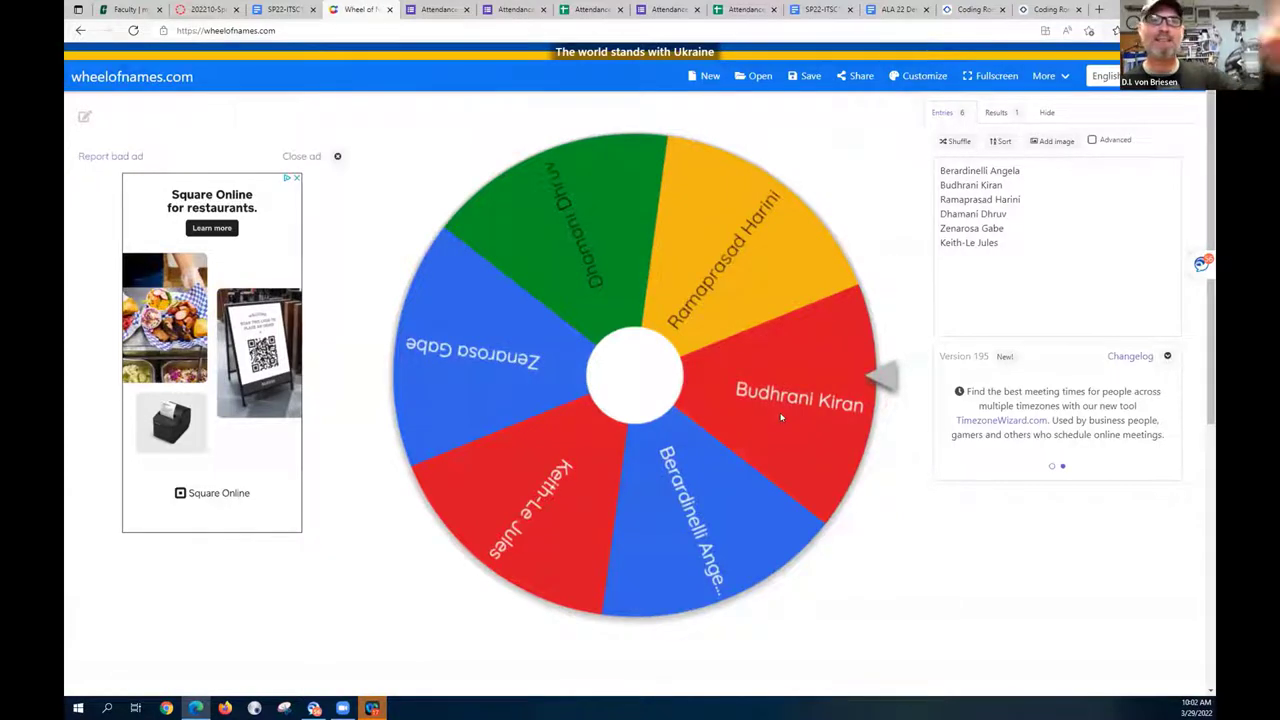
- Set the wheel's volume to about 80 and its spin time to the minimum, and spin it again without removing the winner
left_click(936, 80)
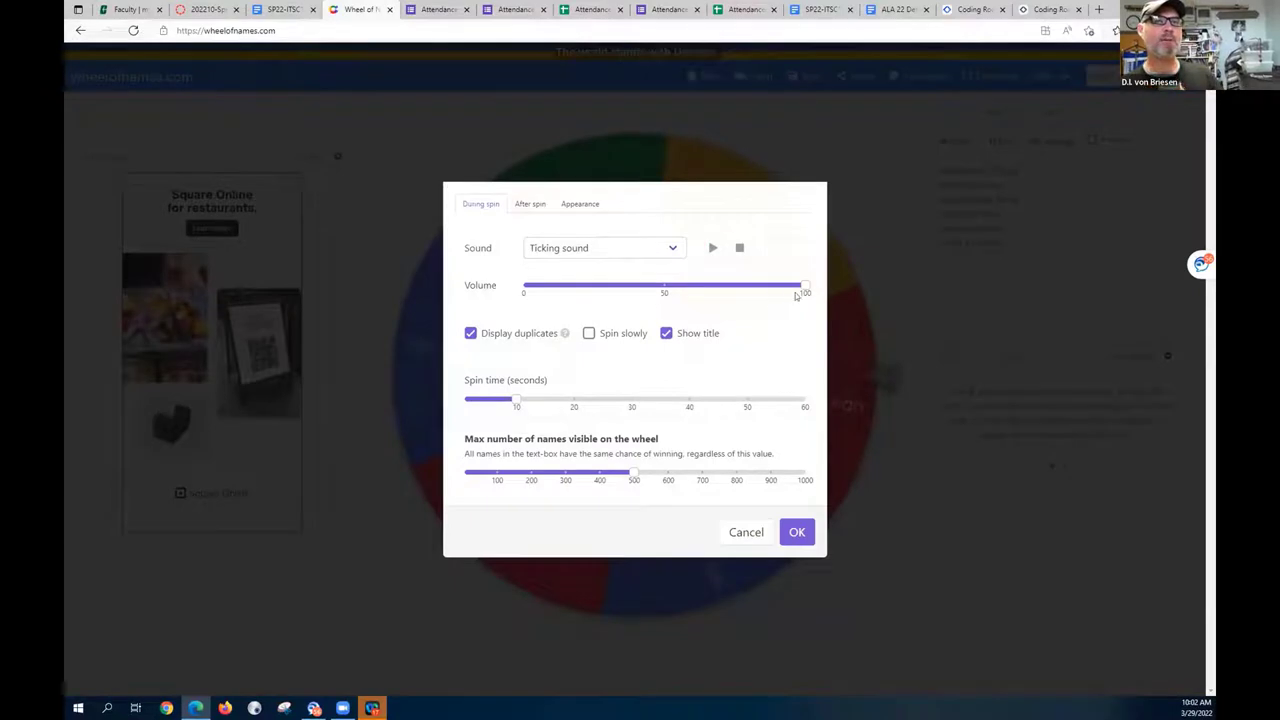
left_click_drag(802, 284, 519, 282)
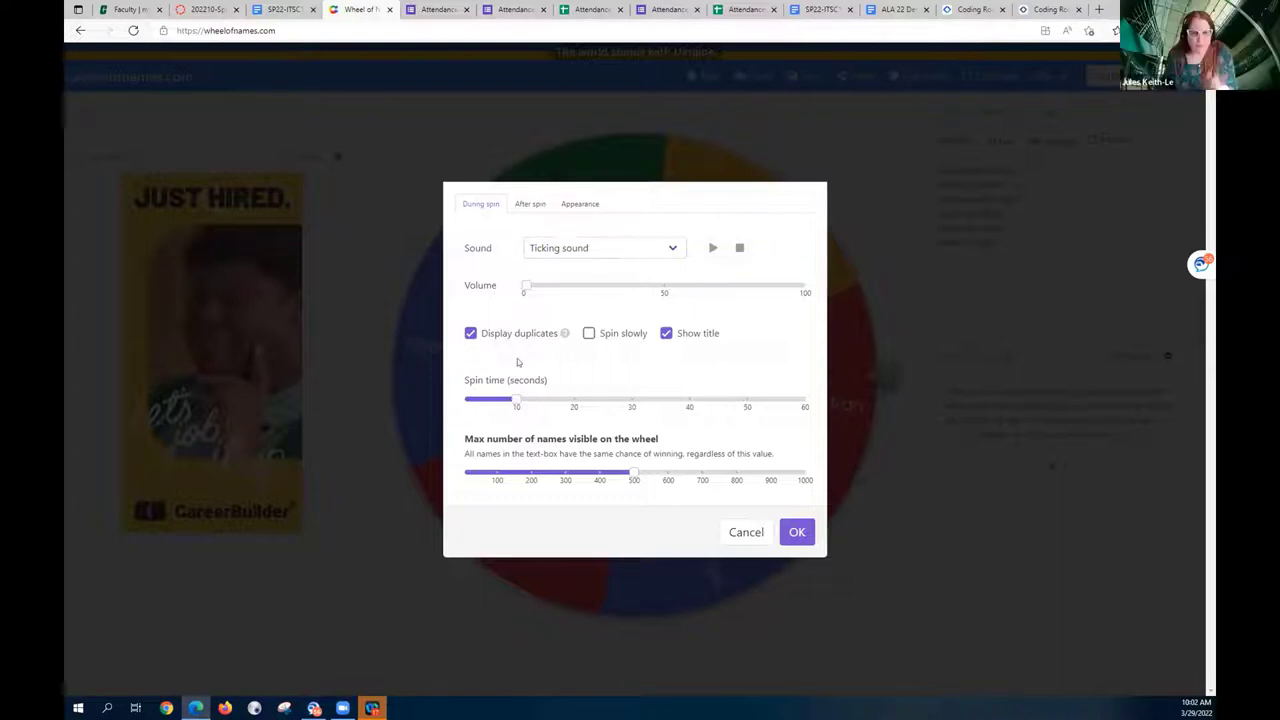
left_click_drag(511, 398, 467, 401)
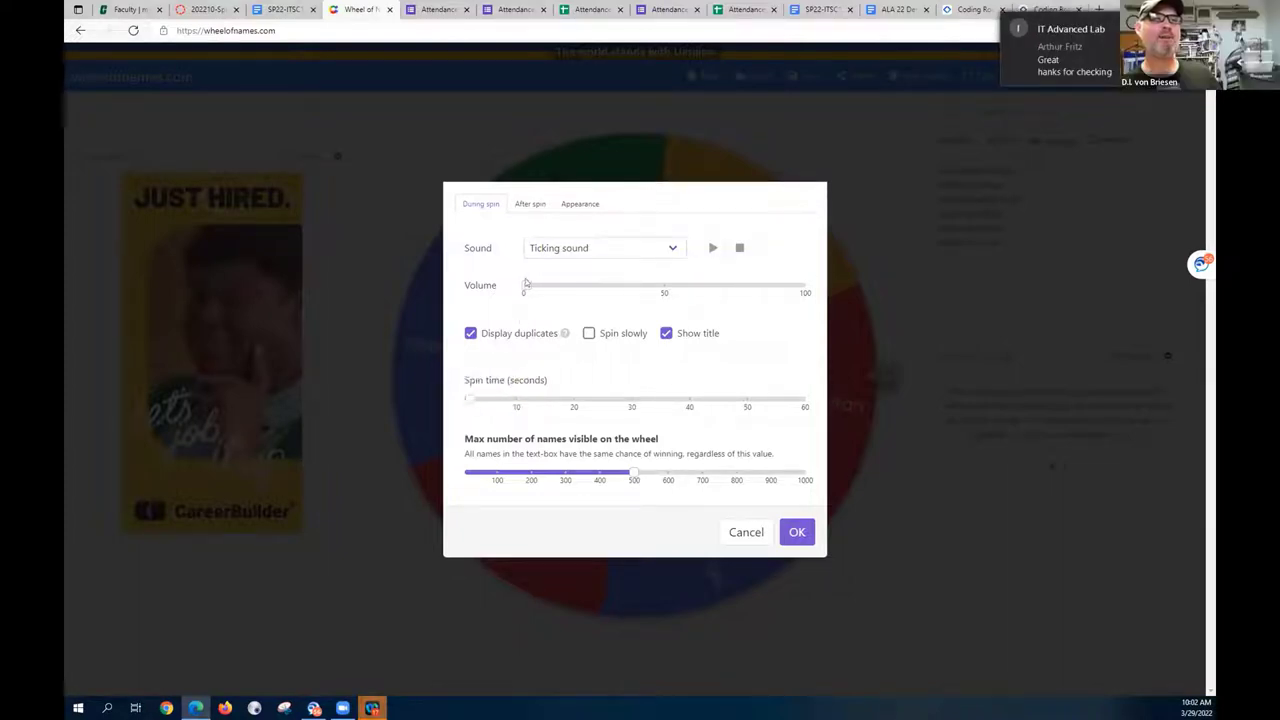
left_click_drag(524, 285, 753, 295)
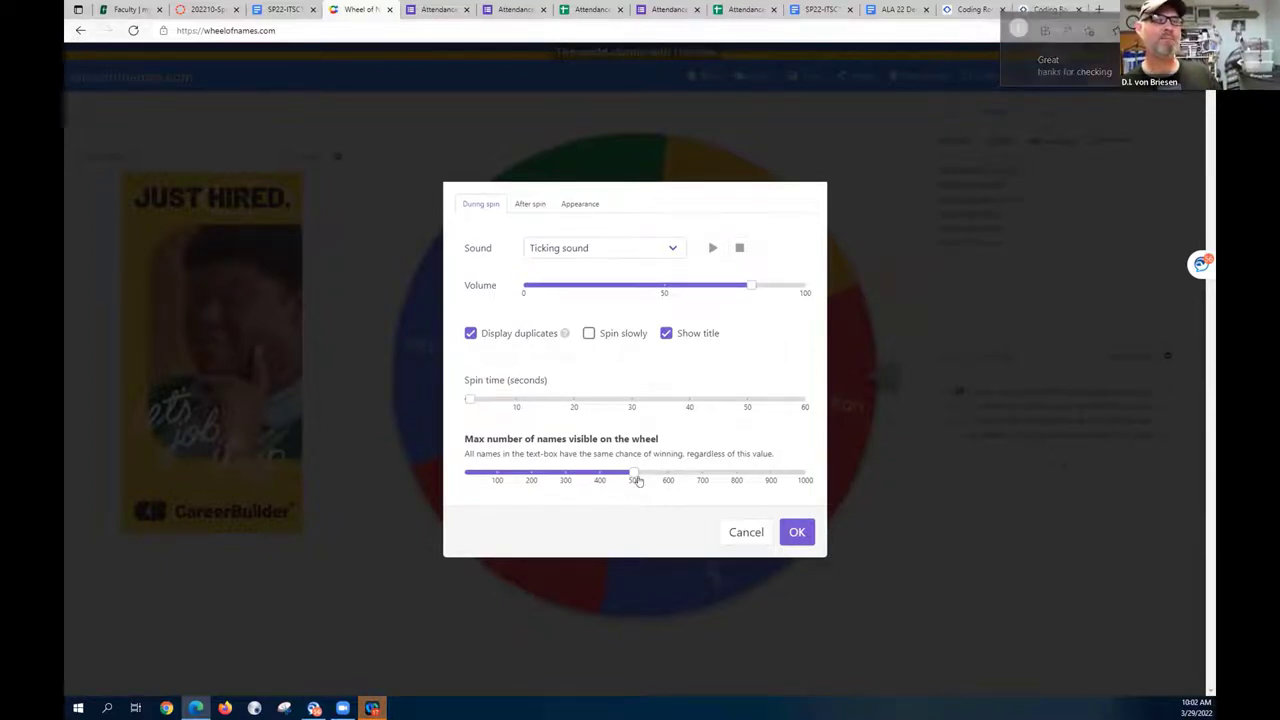
left_click(795, 533)
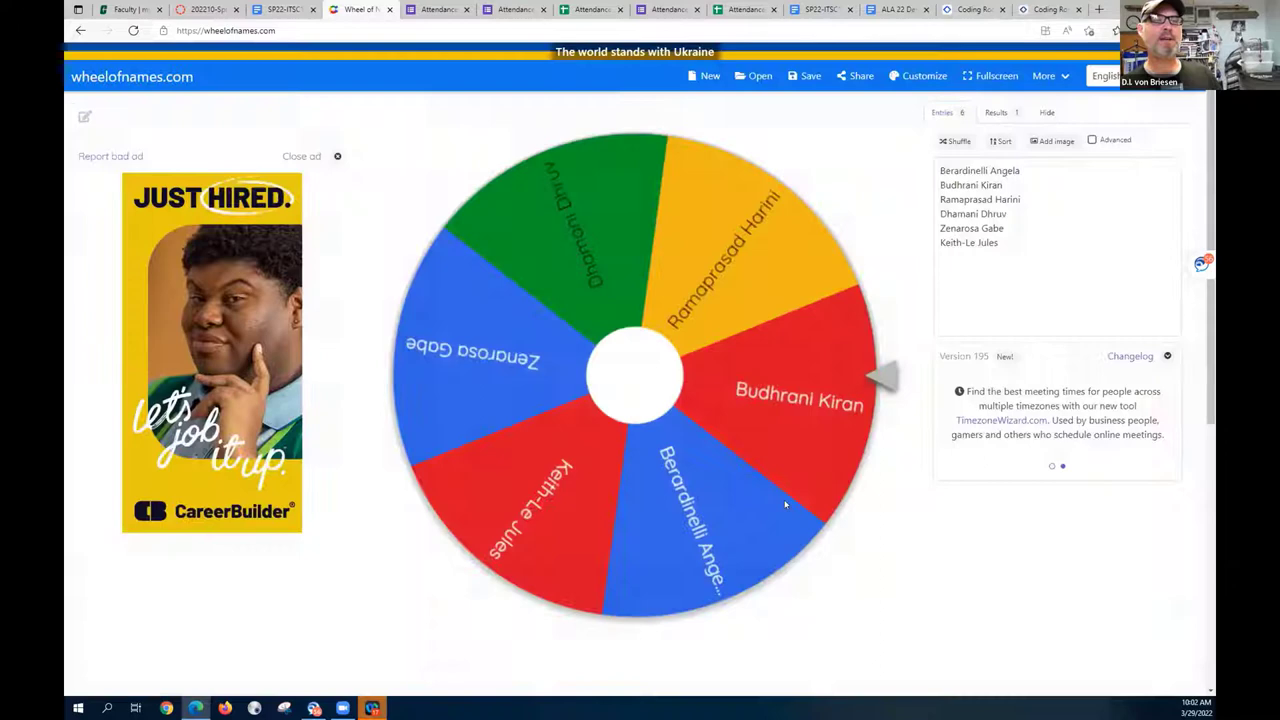
left_click(741, 388)
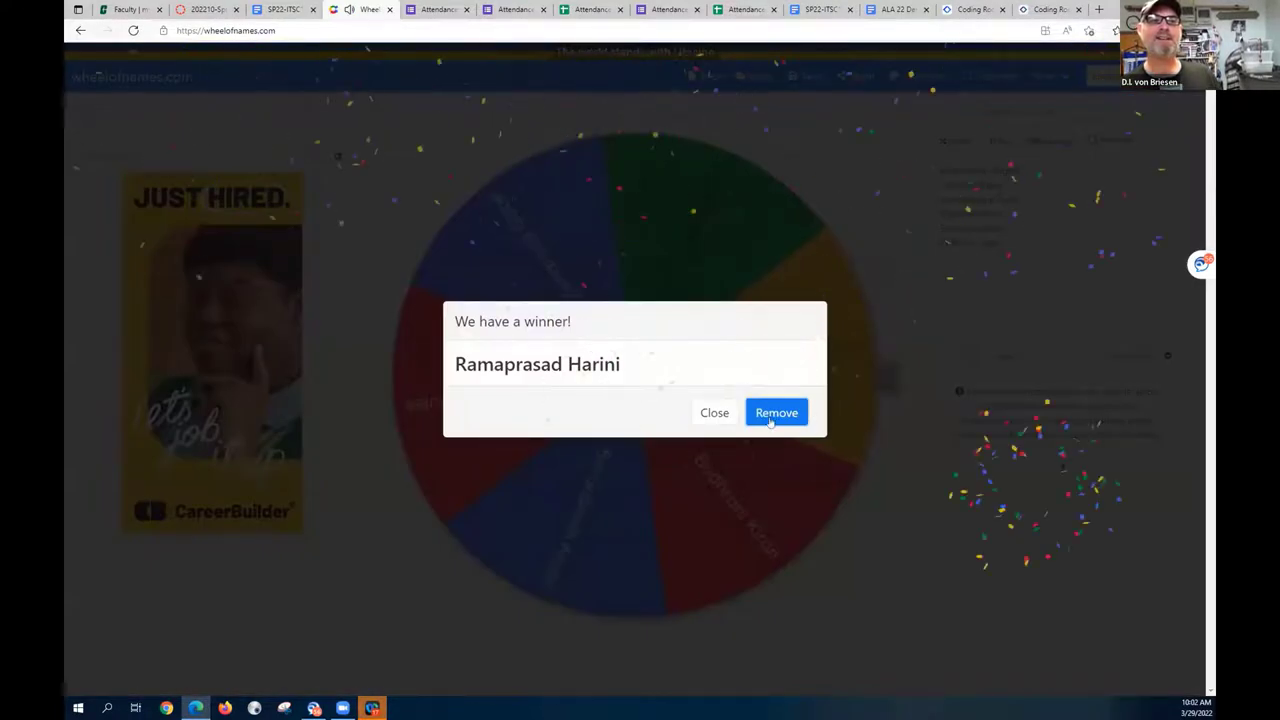
left_click(714, 412)
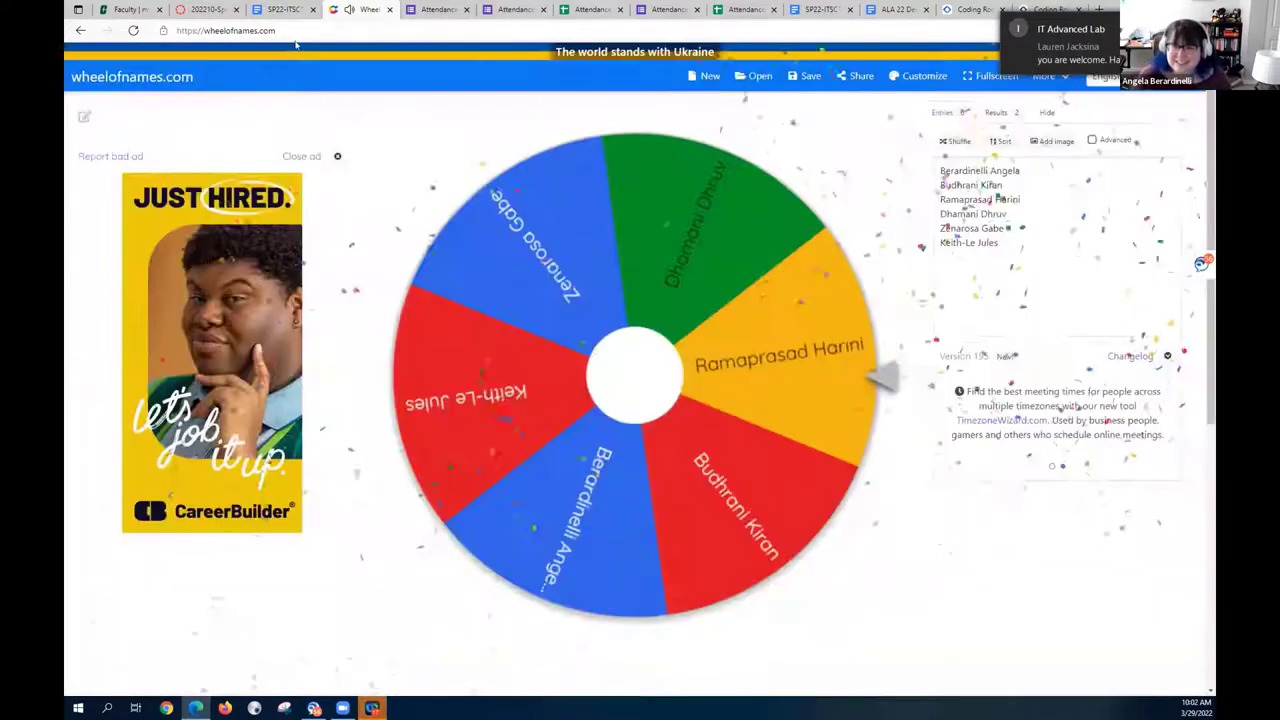
- Copy the wheelofnames.com page address
left_click(268, 32)
right_click(269, 35)
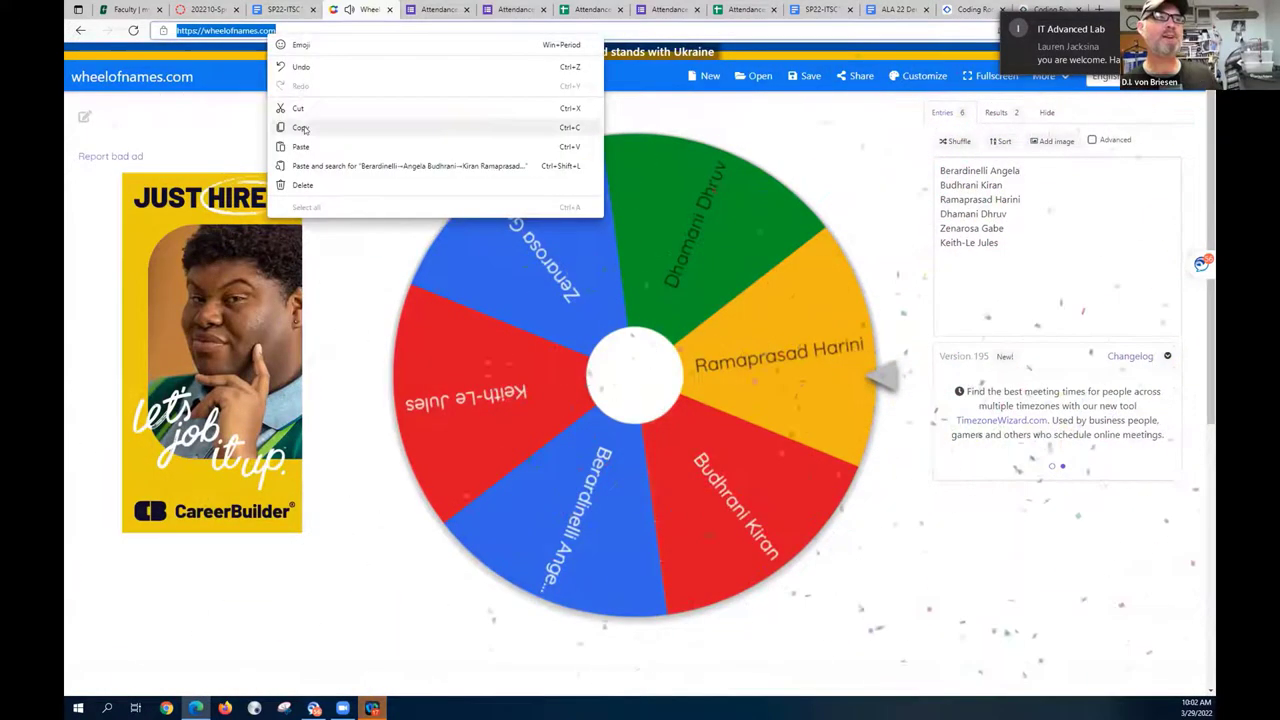
left_click(300, 128)
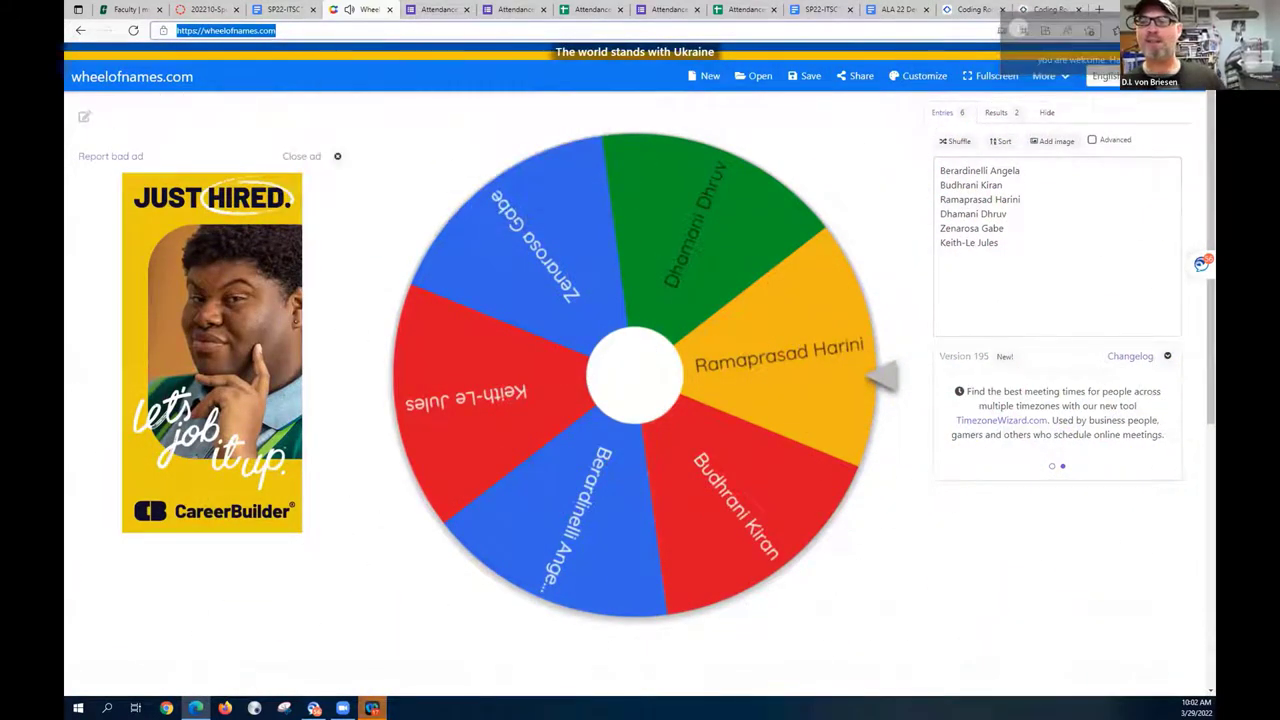